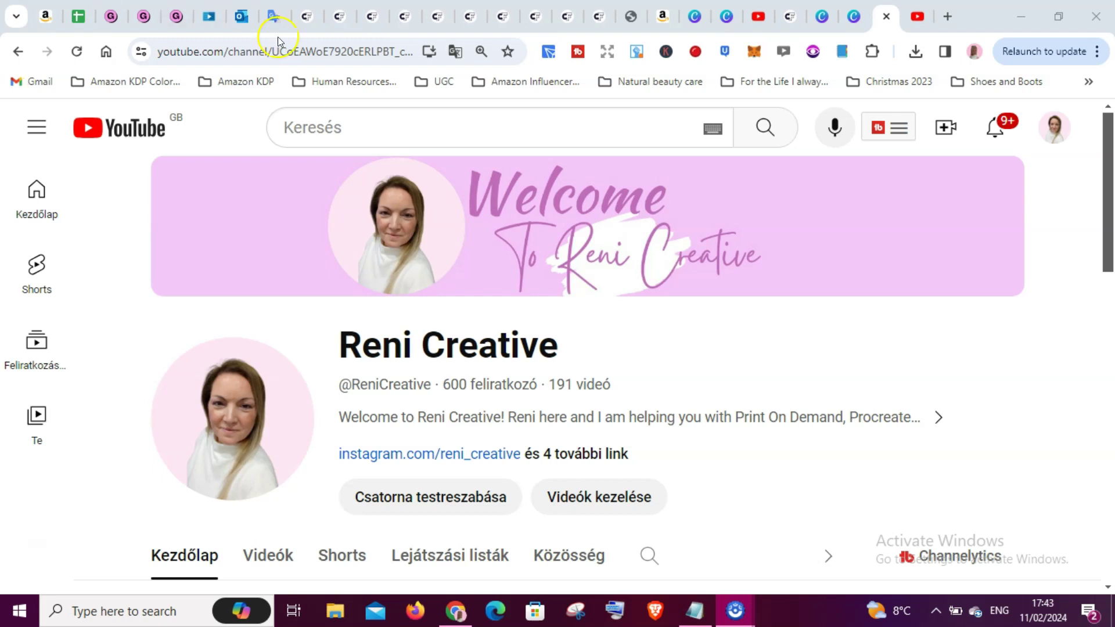
Switch to the blank 8.5 × 11 in Canva design and add the uploaded popcorn and soda can clipart to the page
click(332, 24)
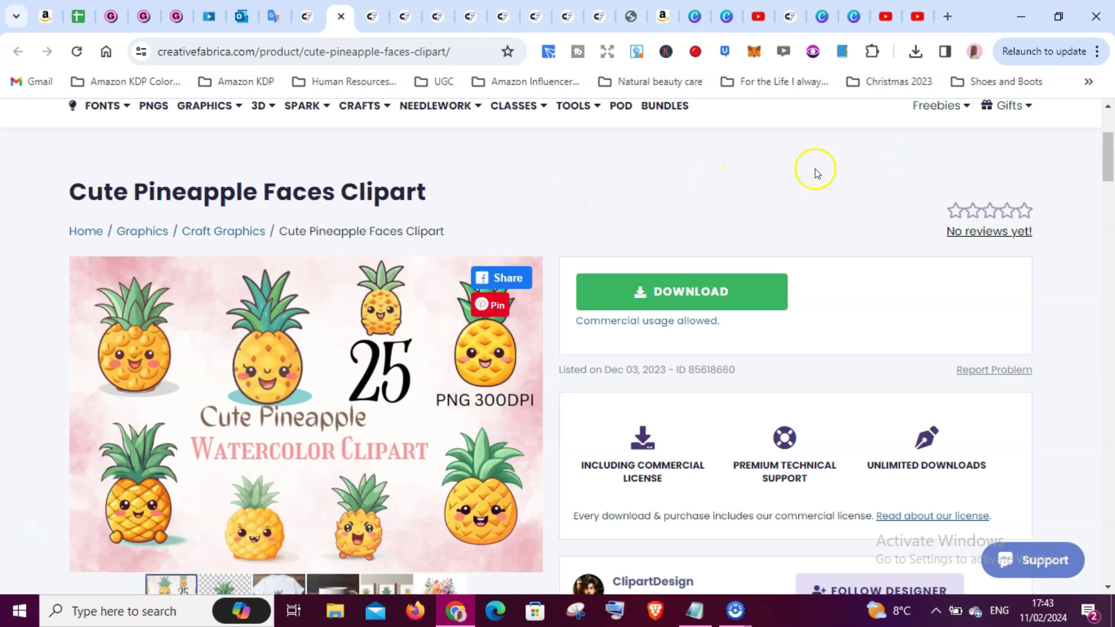
mouse_move(851, 22)
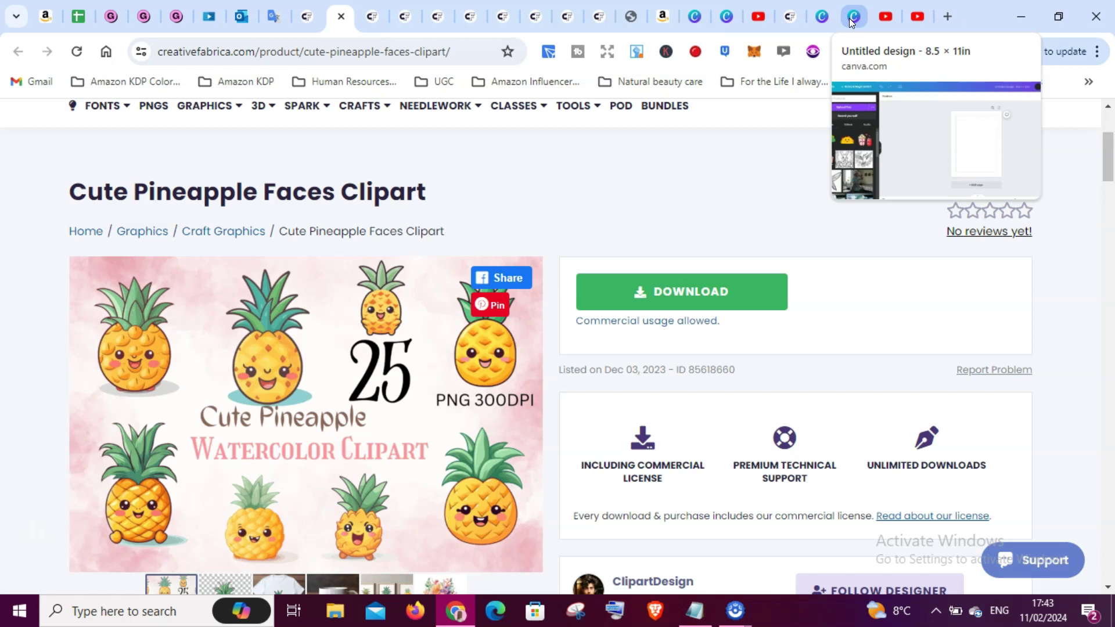
click(851, 17)
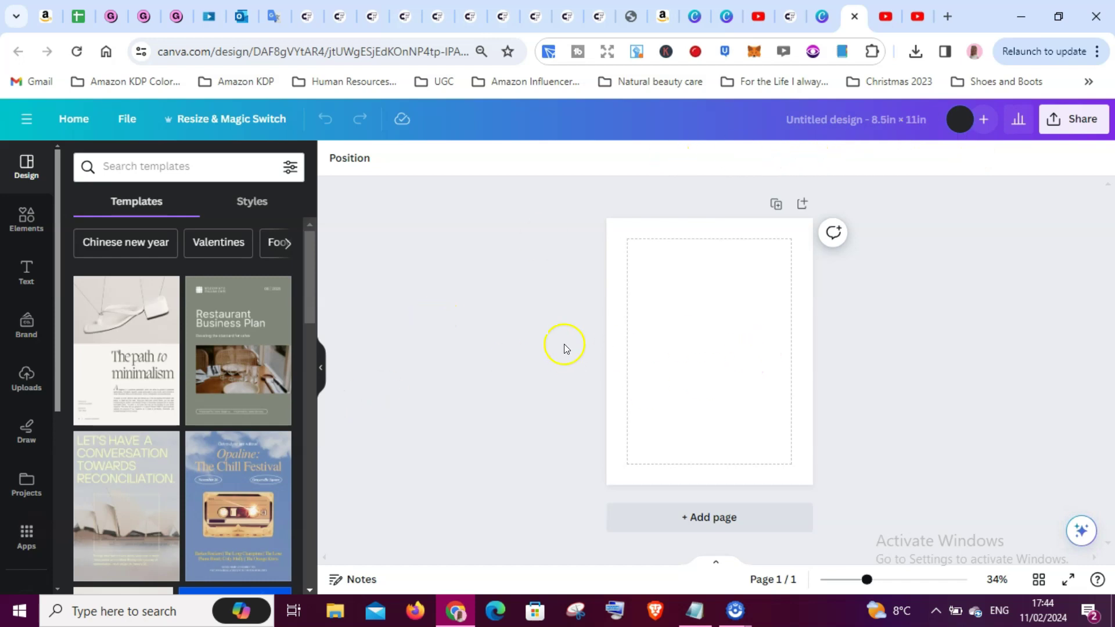
click(27, 376)
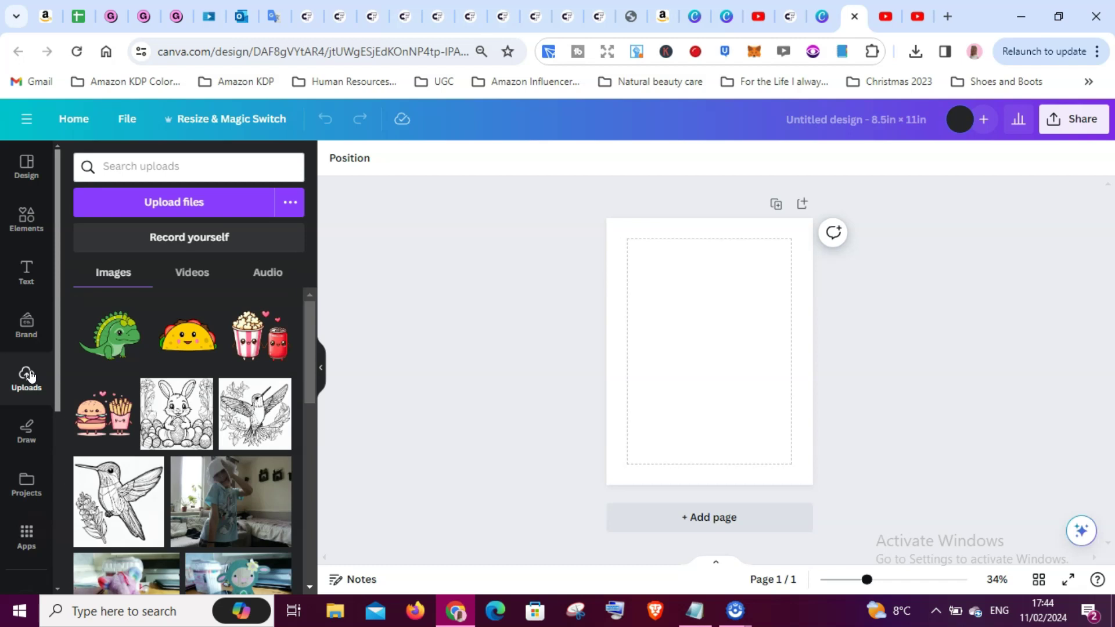
click(261, 340)
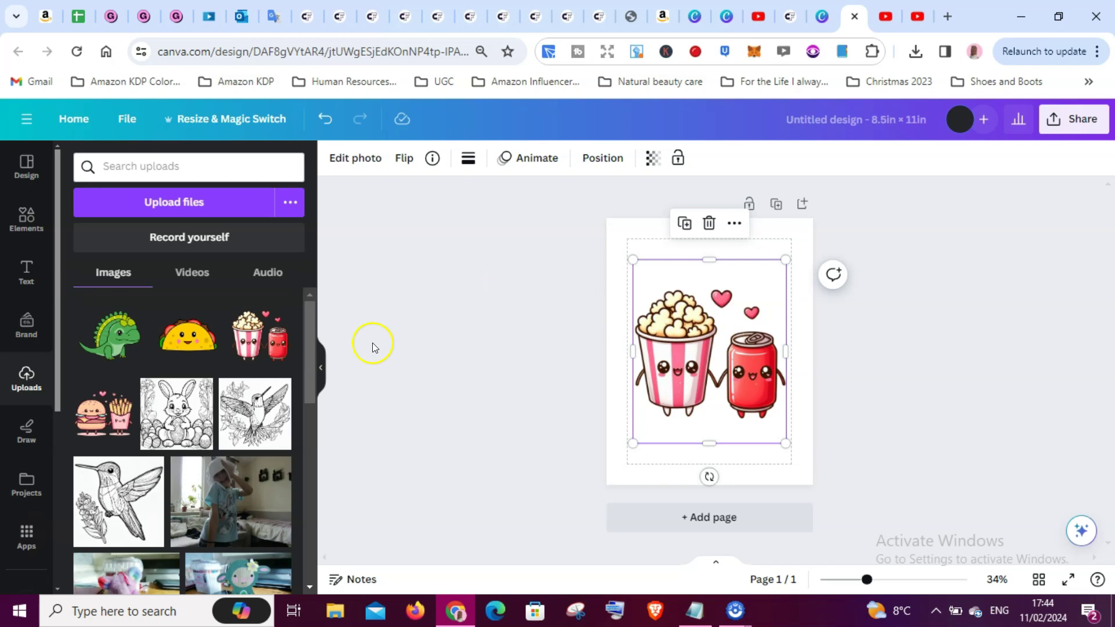
Set the contrast of the popcorn and soda can image to 100 in its photo adjustments
click(318, 374)
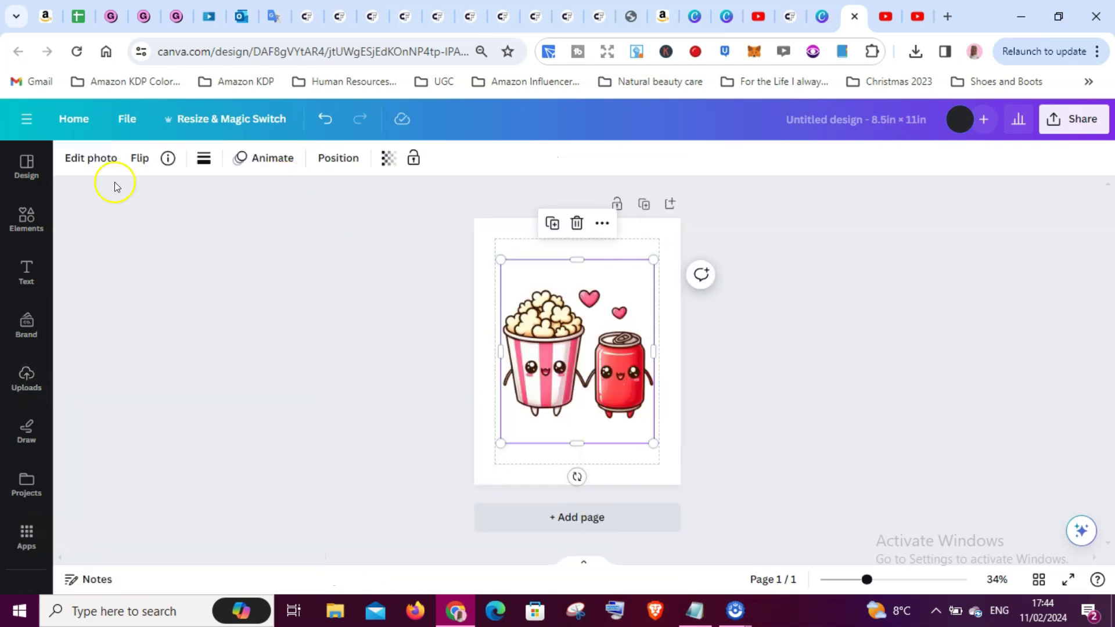
click(96, 162)
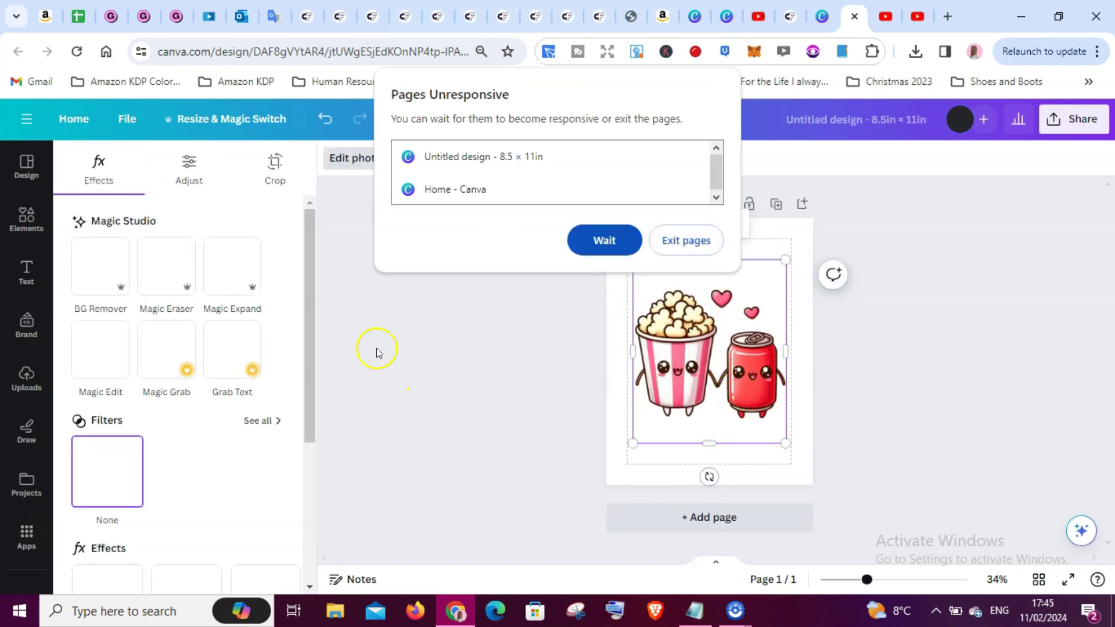
click(607, 236)
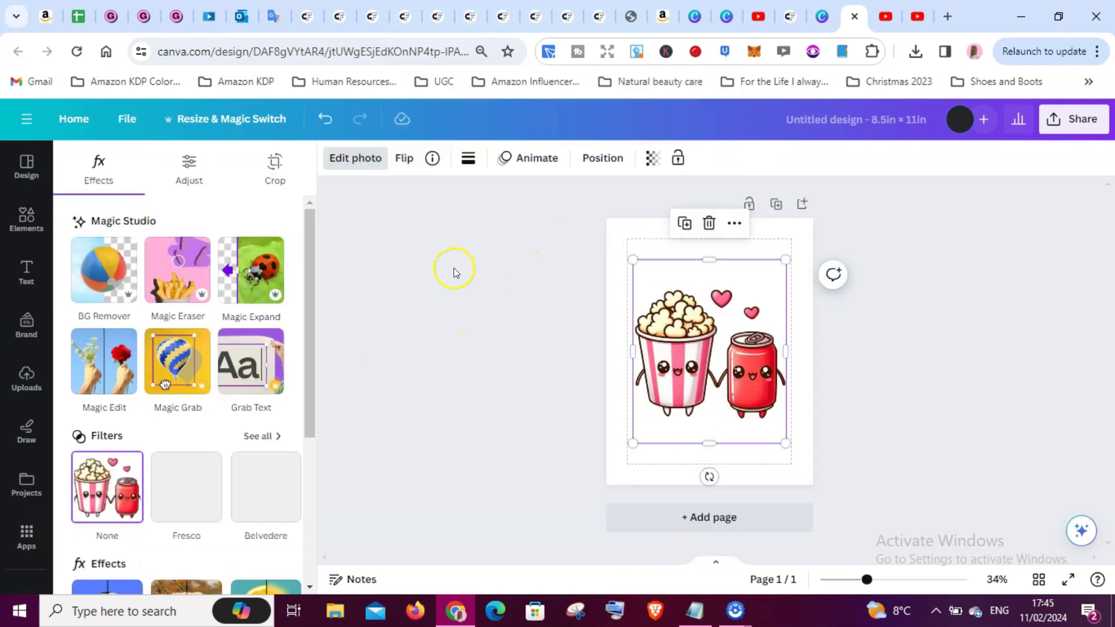
click(190, 171)
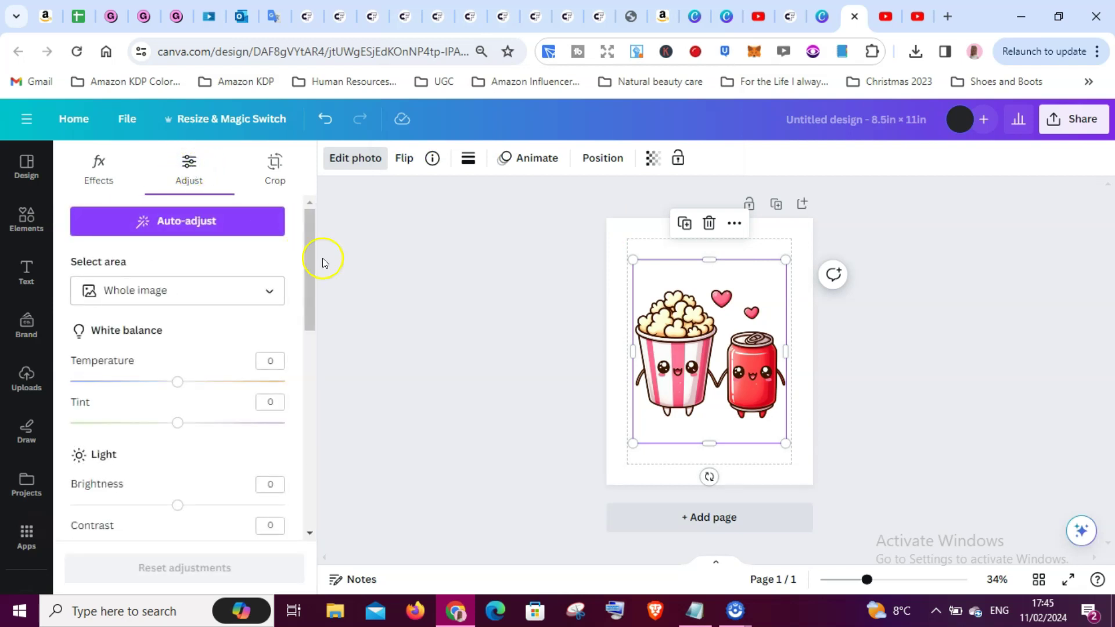
drag(309, 267, 308, 348)
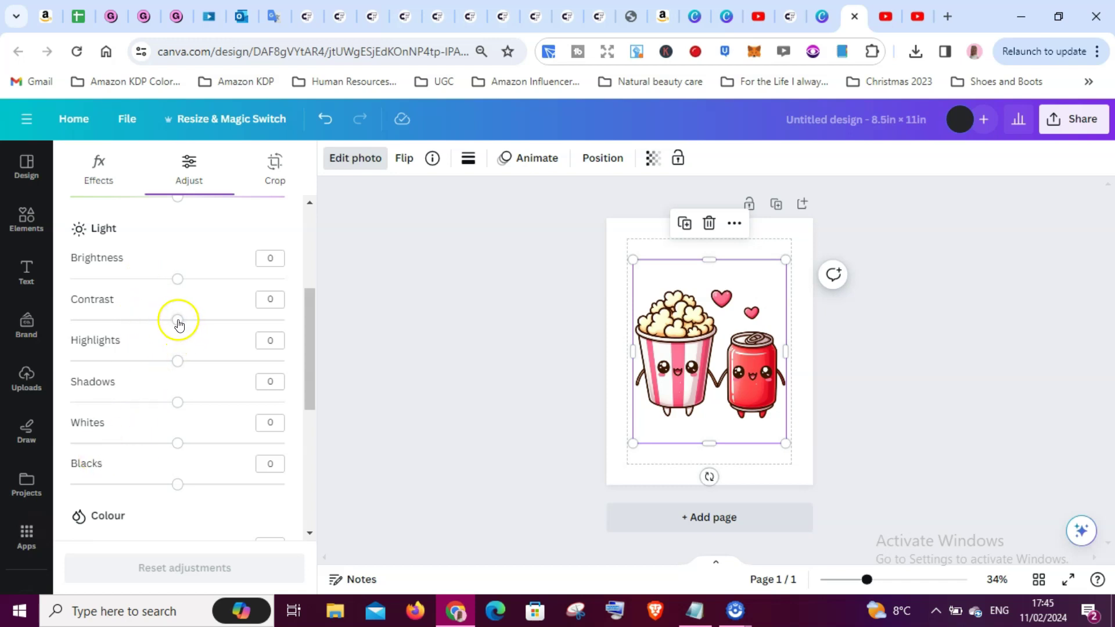
drag(178, 324, 302, 329)
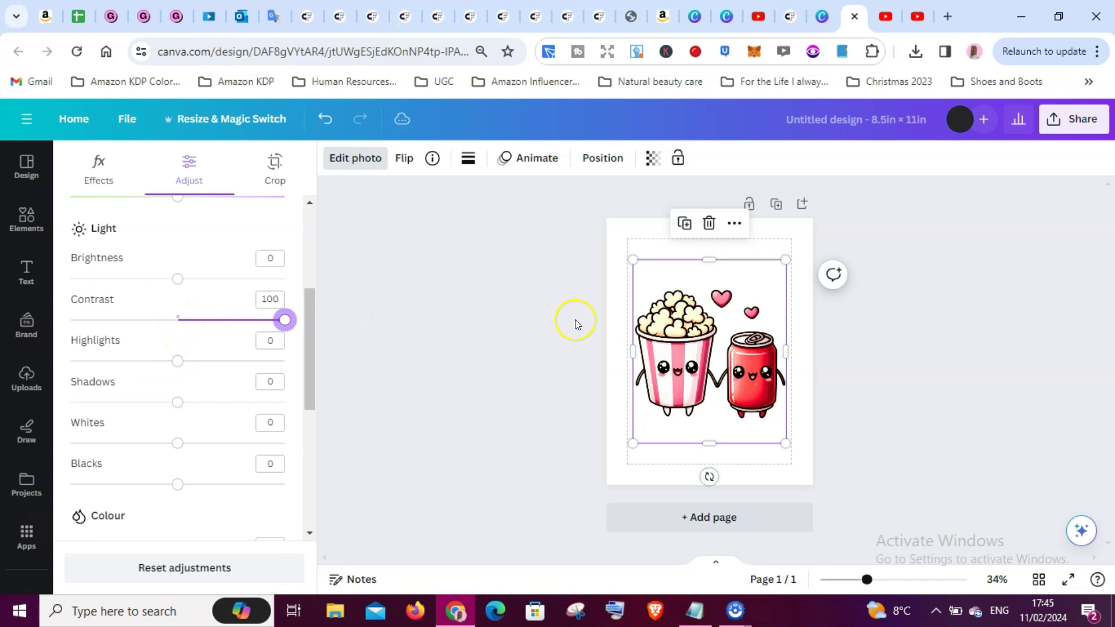
Set the clipart image's saturation to -100 and its brightness to 100
drag(311, 381, 312, 443)
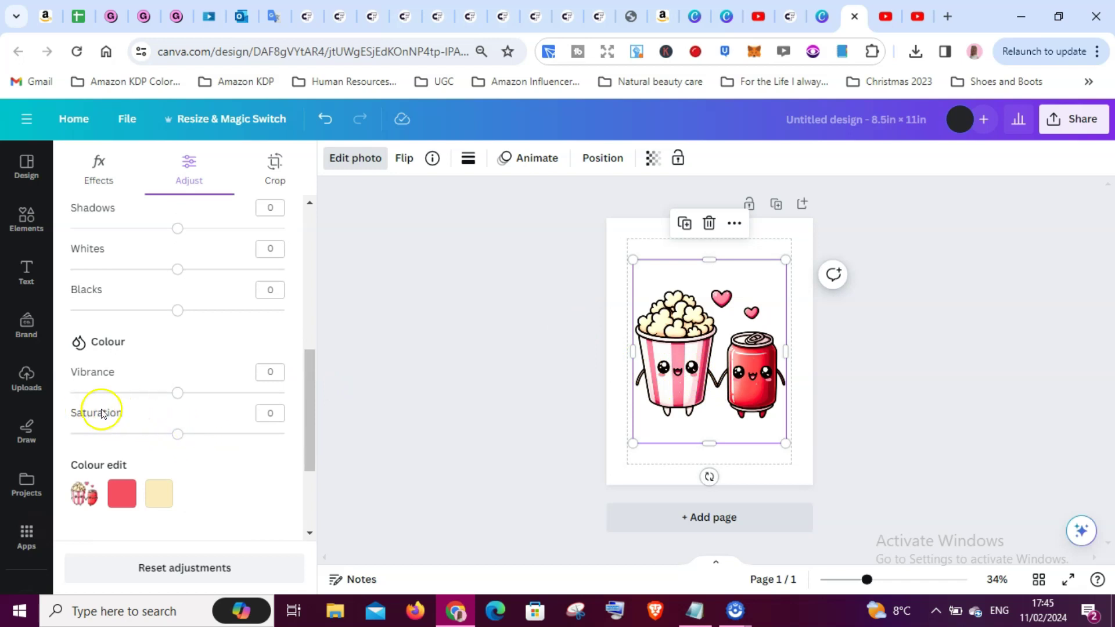
drag(180, 438, 67, 439)
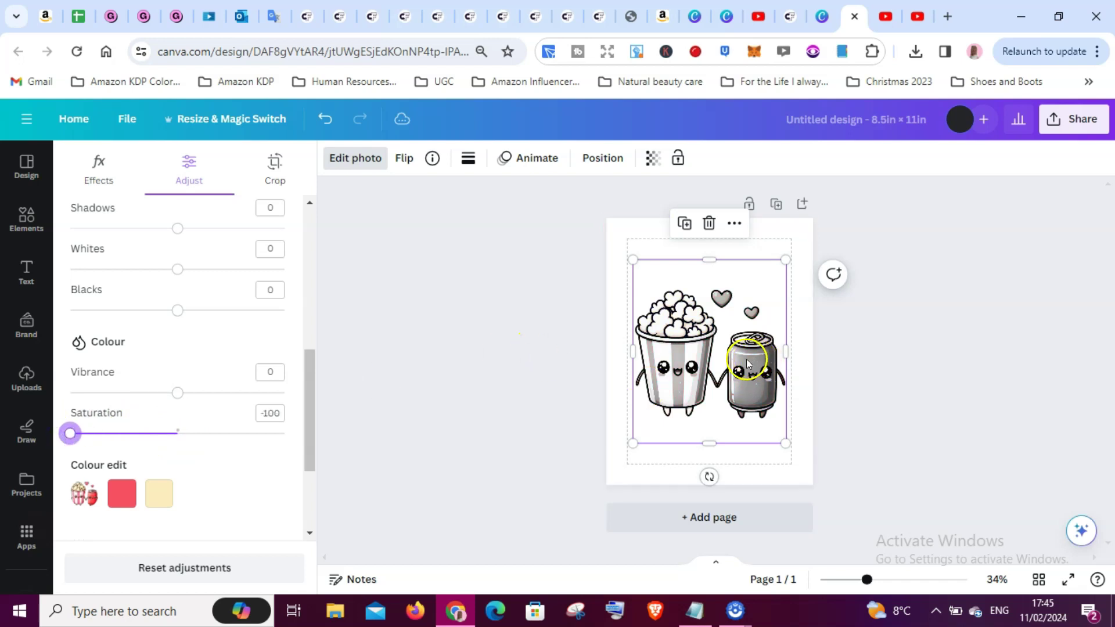
drag(305, 424, 304, 327)
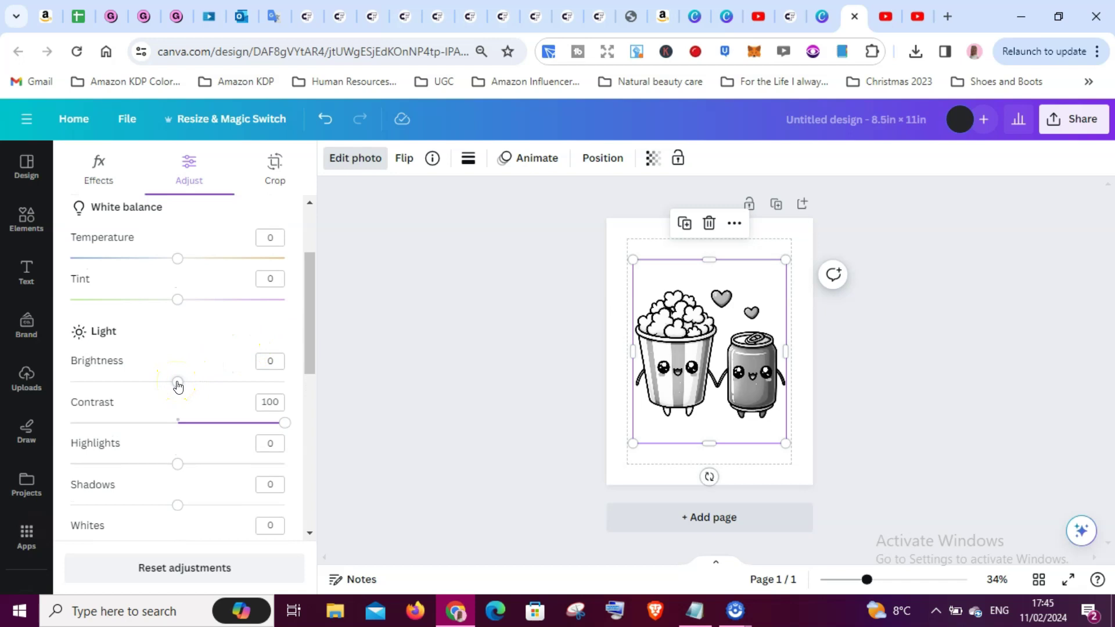
drag(178, 383, 348, 384)
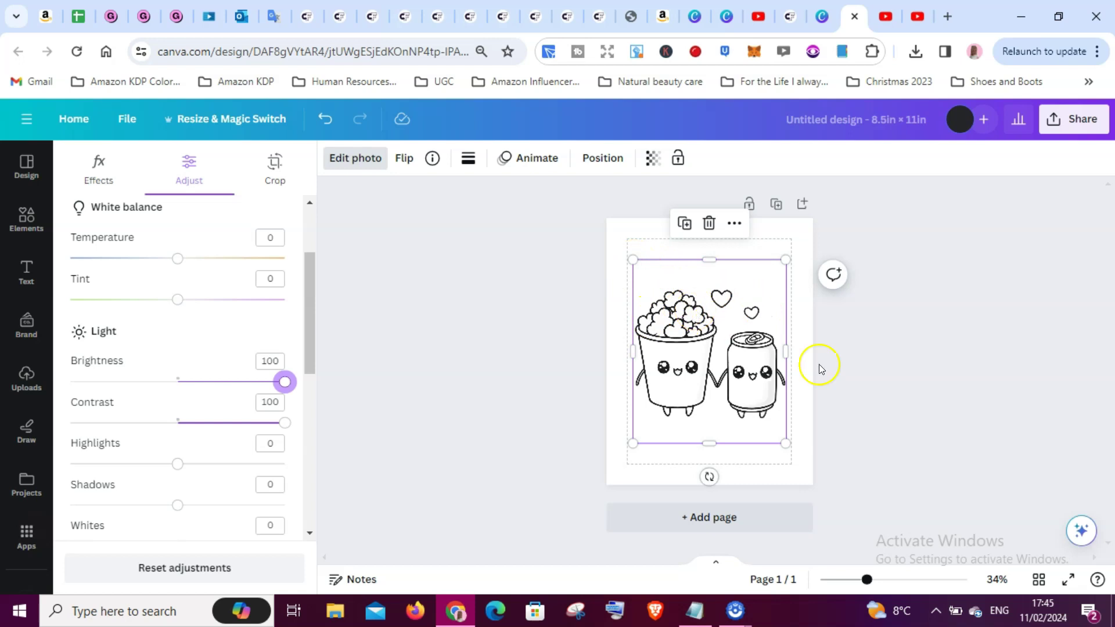
Check the adjusted popcorn and soda can image in full-screen view, then return to the editor and select the image
click(1067, 581)
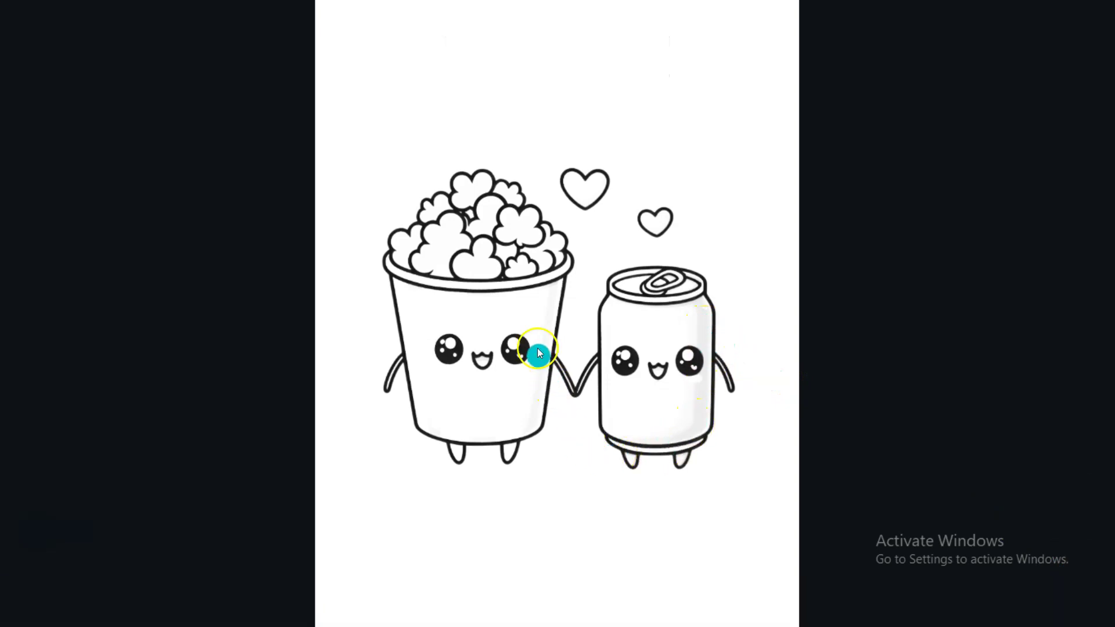
mouse_move(1063, 610)
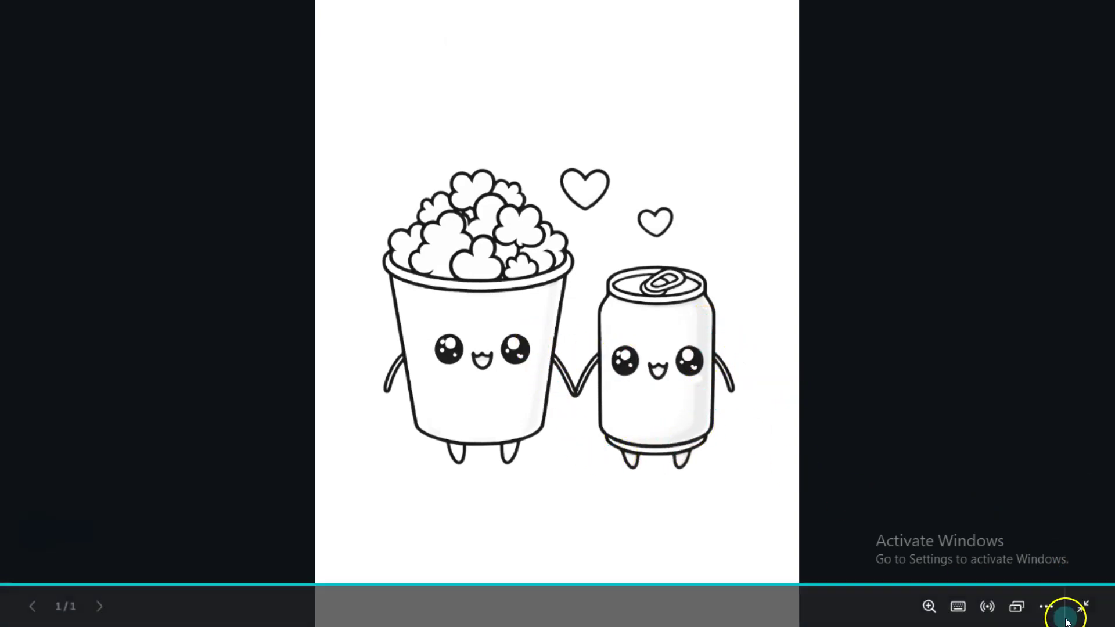
click(1083, 608)
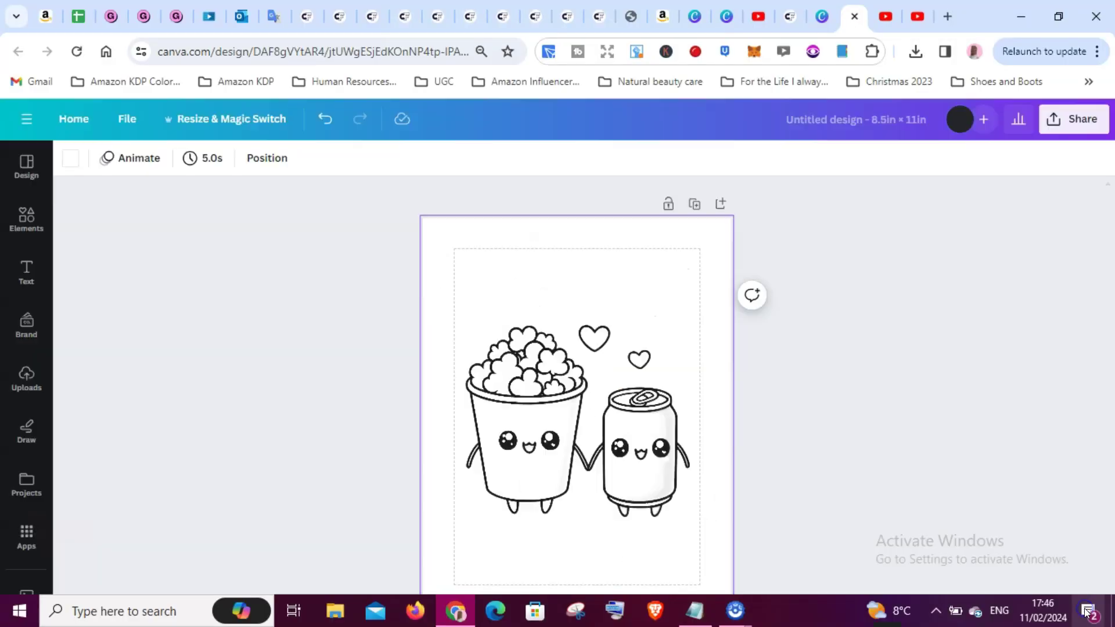
click(603, 352)
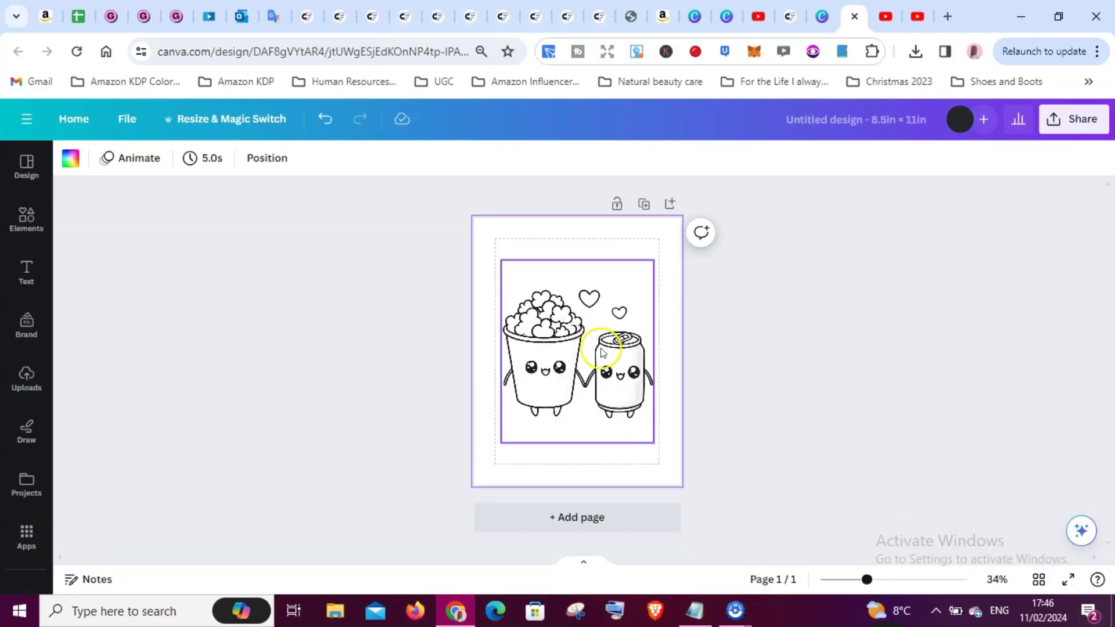
click(563, 303)
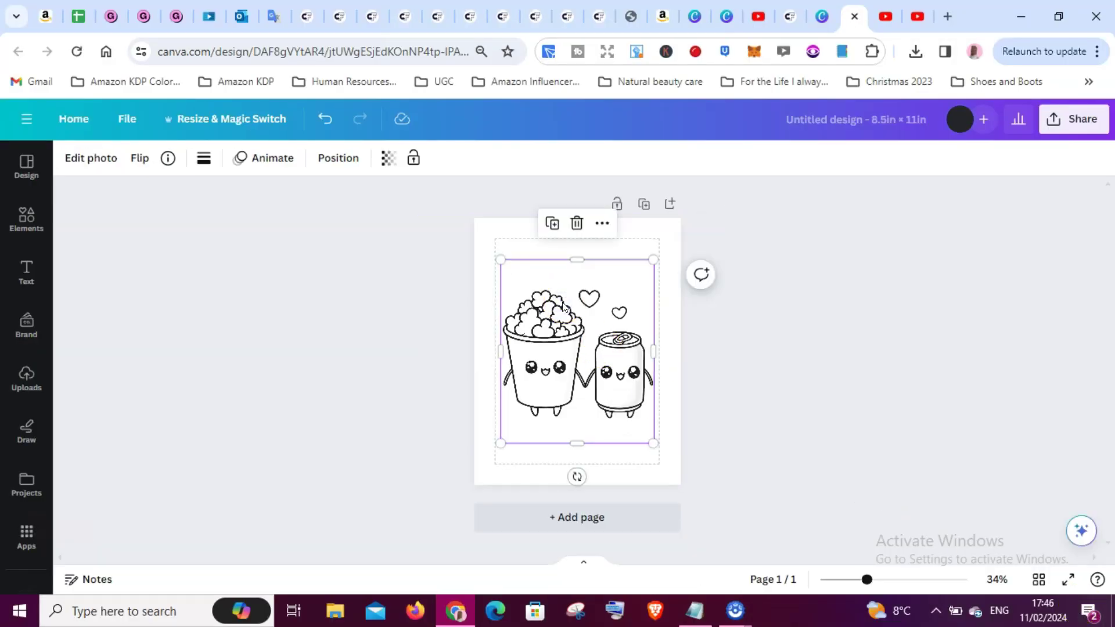
Add a square shape and stretch it into a centred rectangle reaching just outside the page's dashed margin guides
click(27, 220)
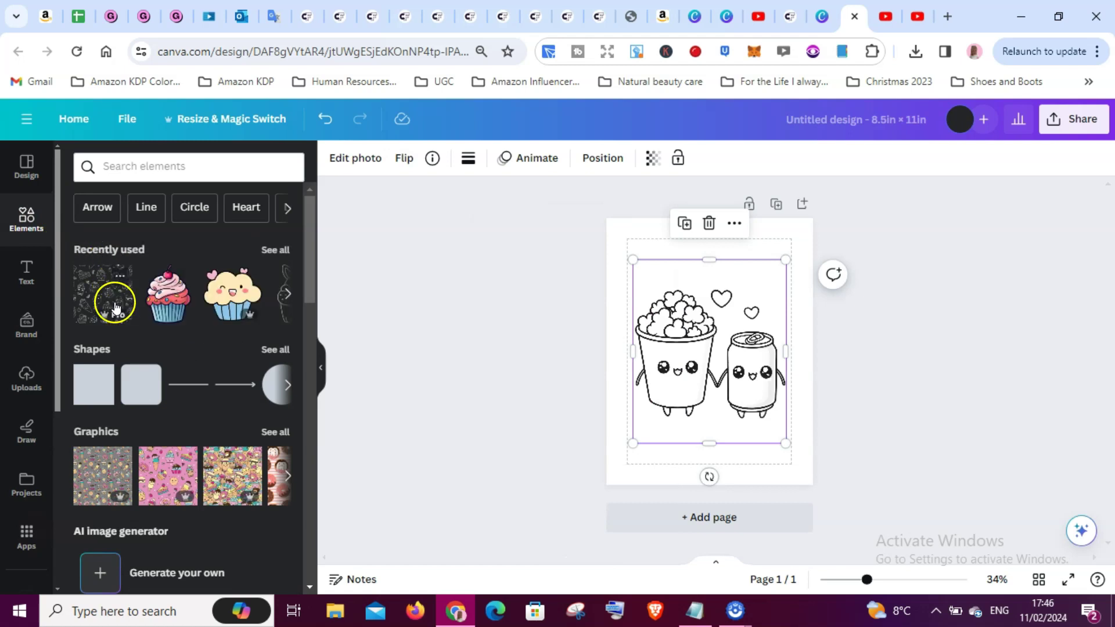
click(91, 393)
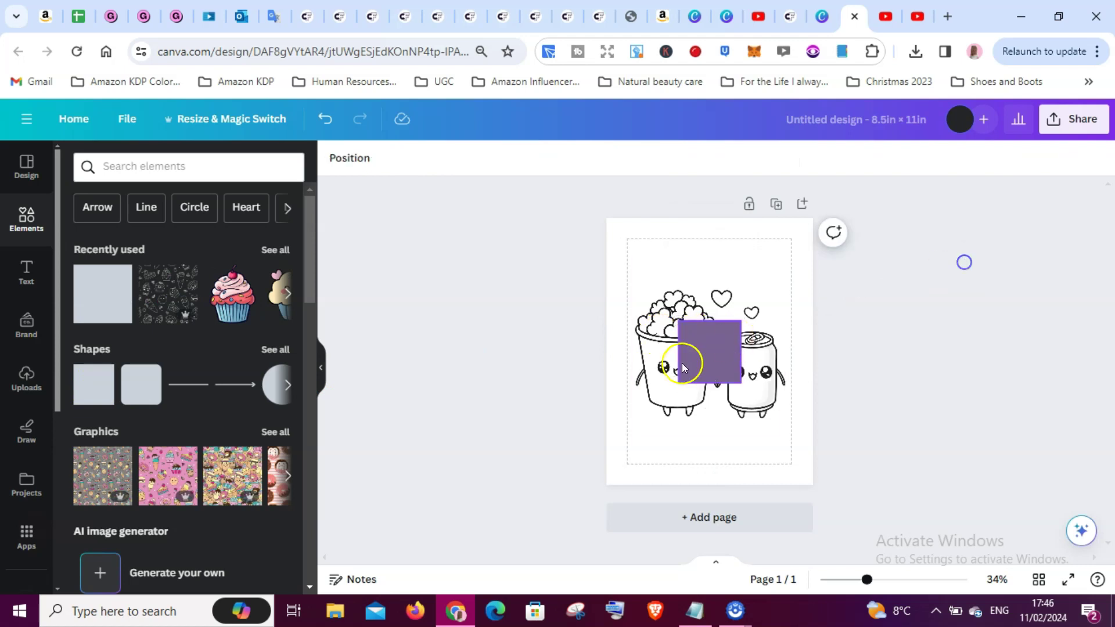
click(719, 337)
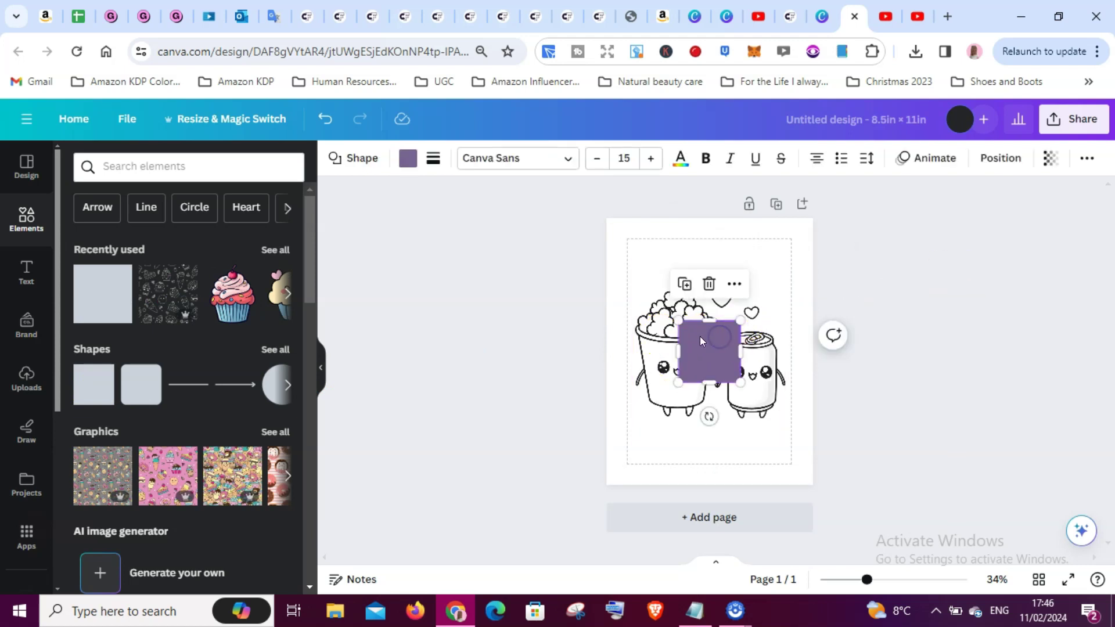
mouse_move(700, 341)
mouse_down()
mouse_move(637, 249)
mouse_move(715, 341)
mouse_move(801, 416)
mouse_up()
drag(708, 414, 707, 473)
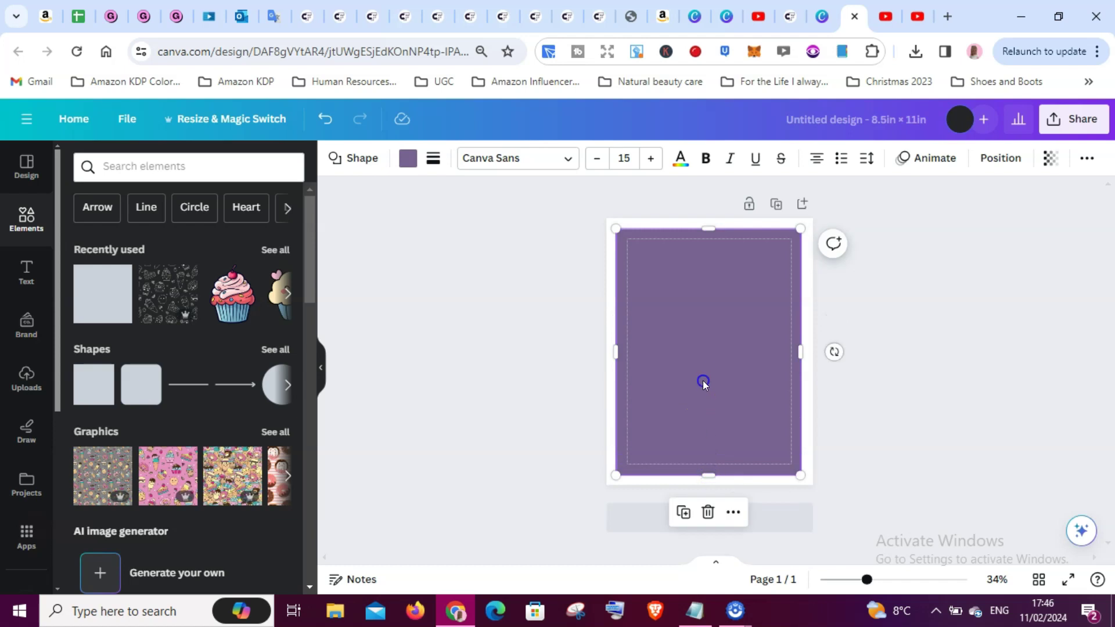
drag(703, 382, 704, 381)
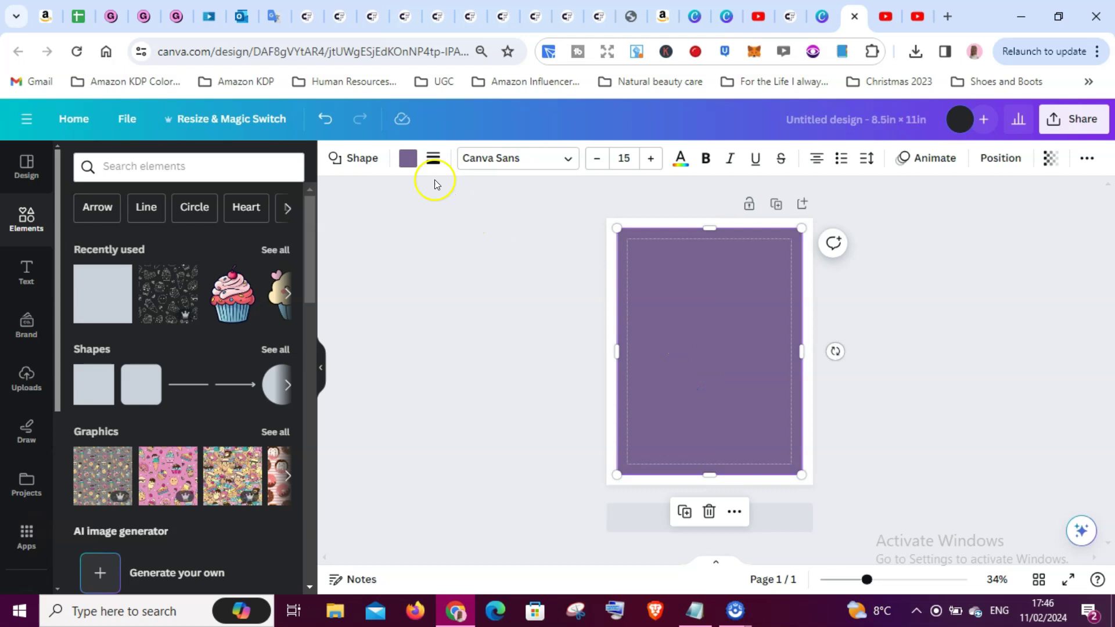
Remove the rectangle's fill colour and give it a solid border with a weight of 8
click(409, 158)
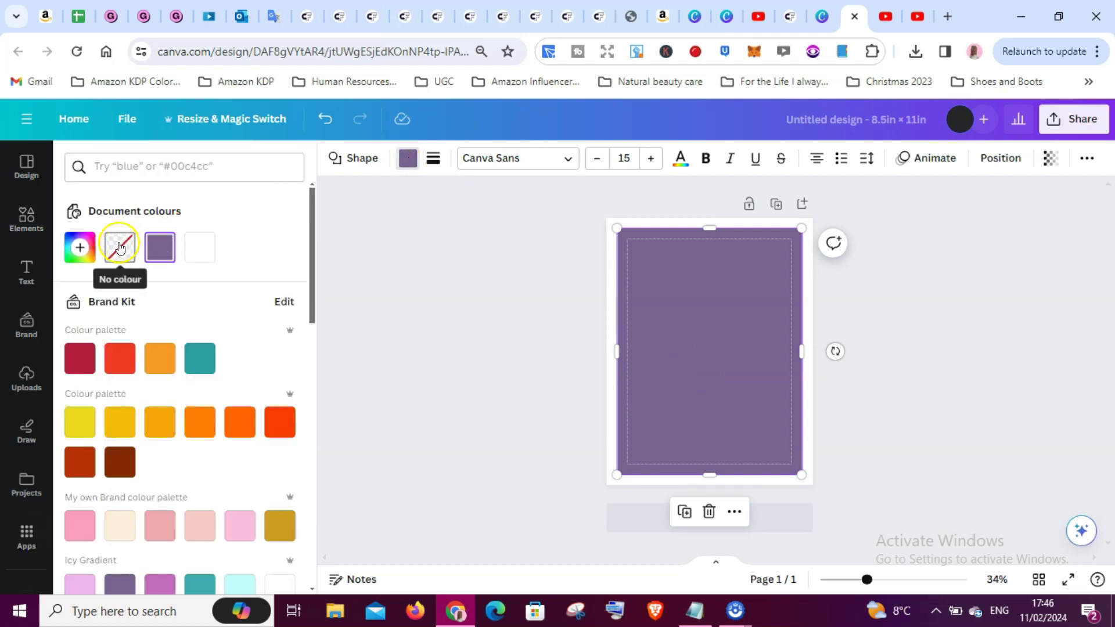
click(119, 248)
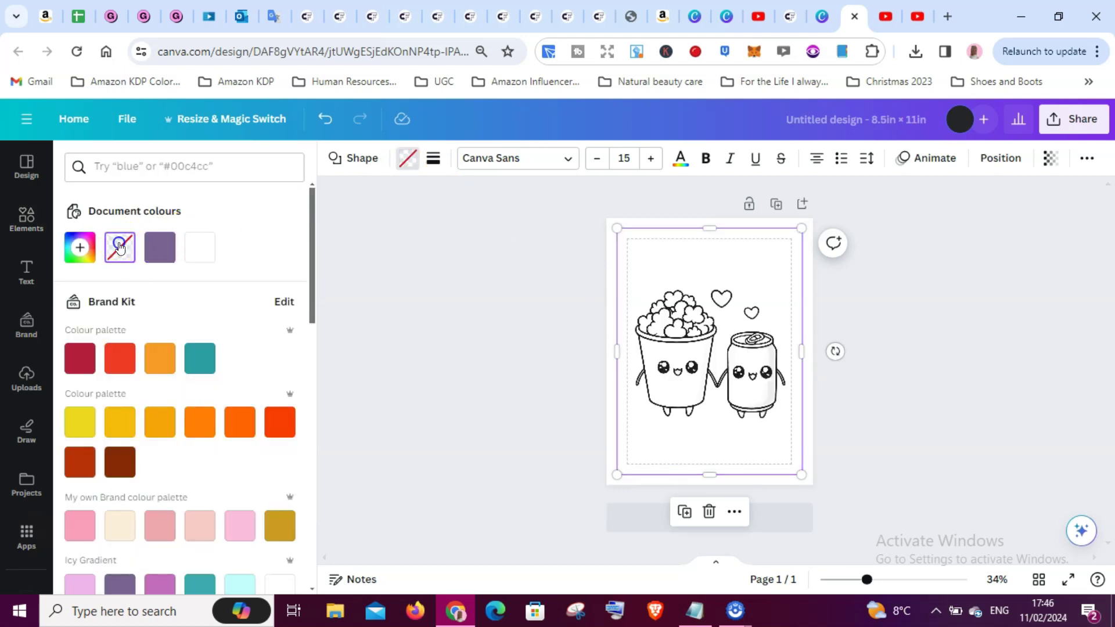
click(433, 160)
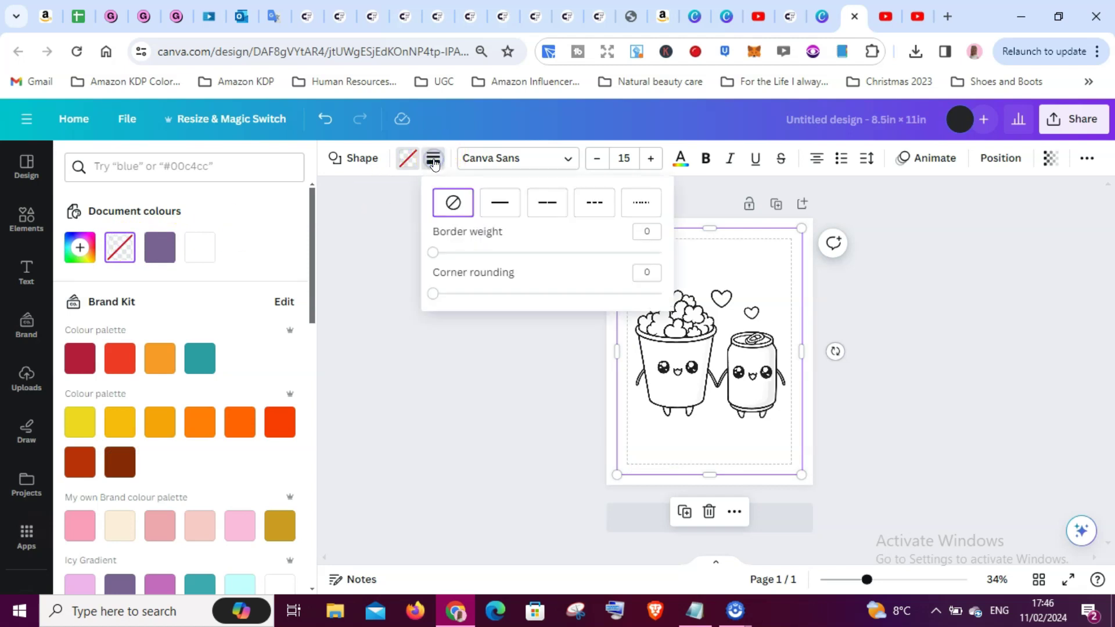
click(497, 202)
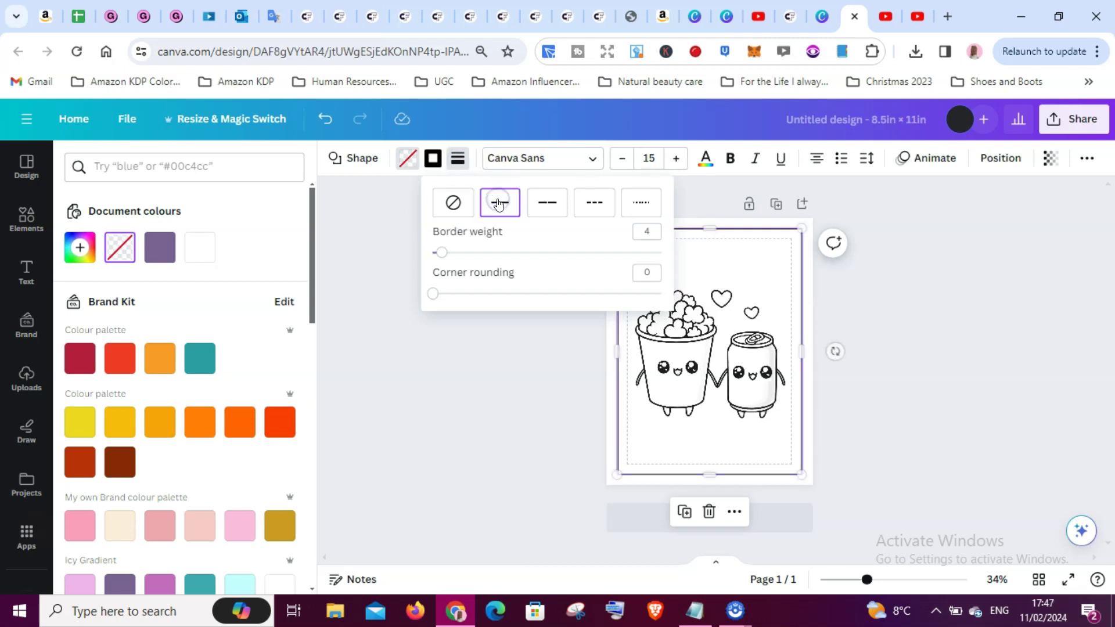
drag(444, 253, 453, 255)
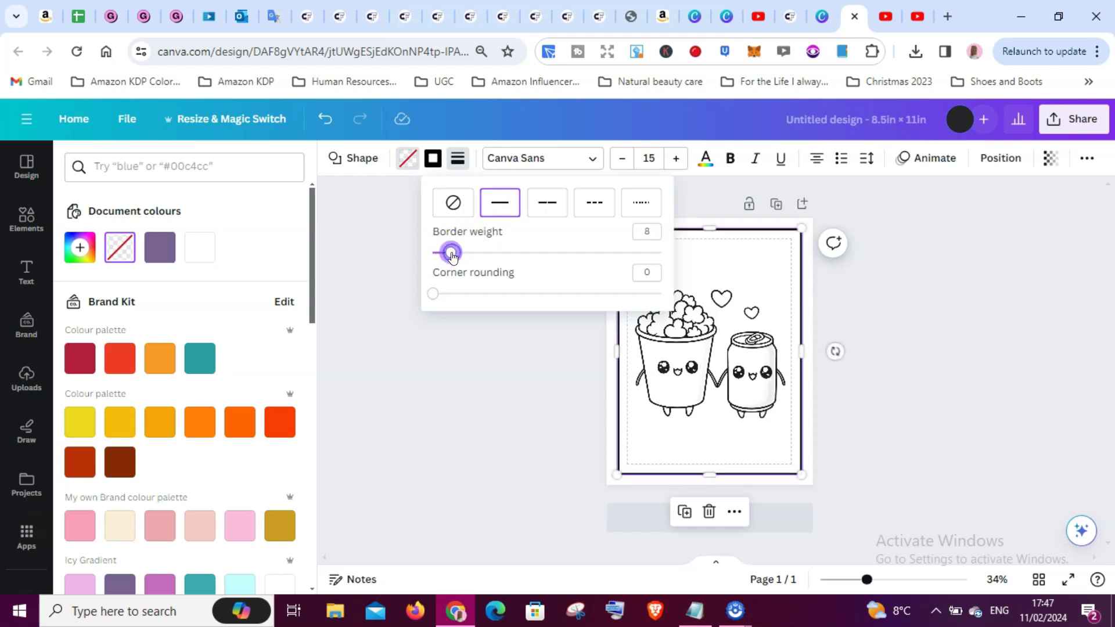
click(520, 351)
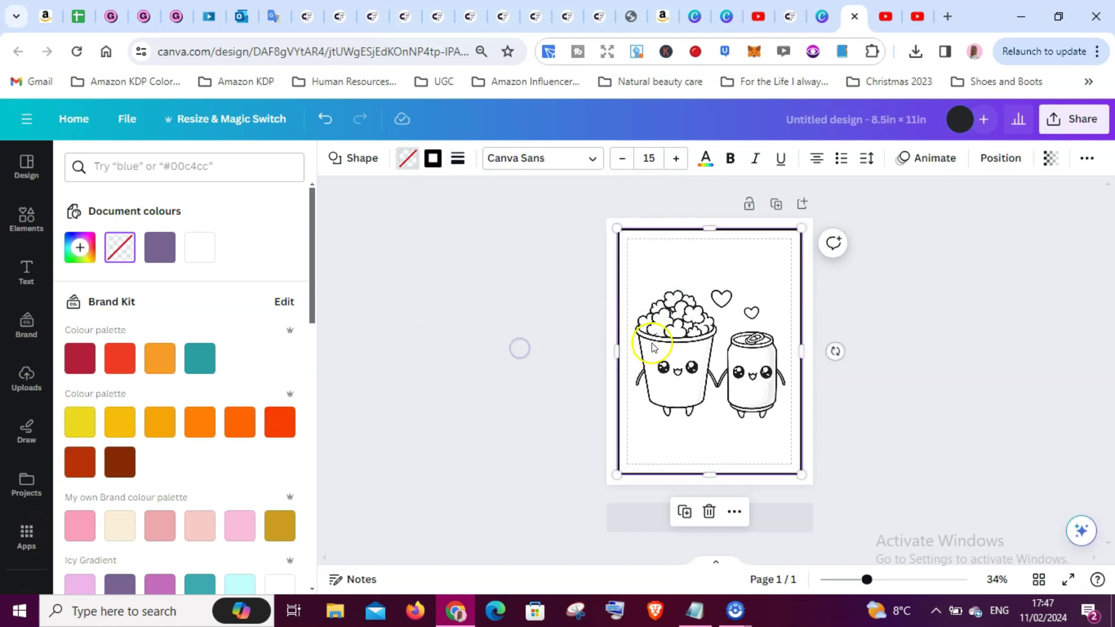
drag(674, 246, 673, 234)
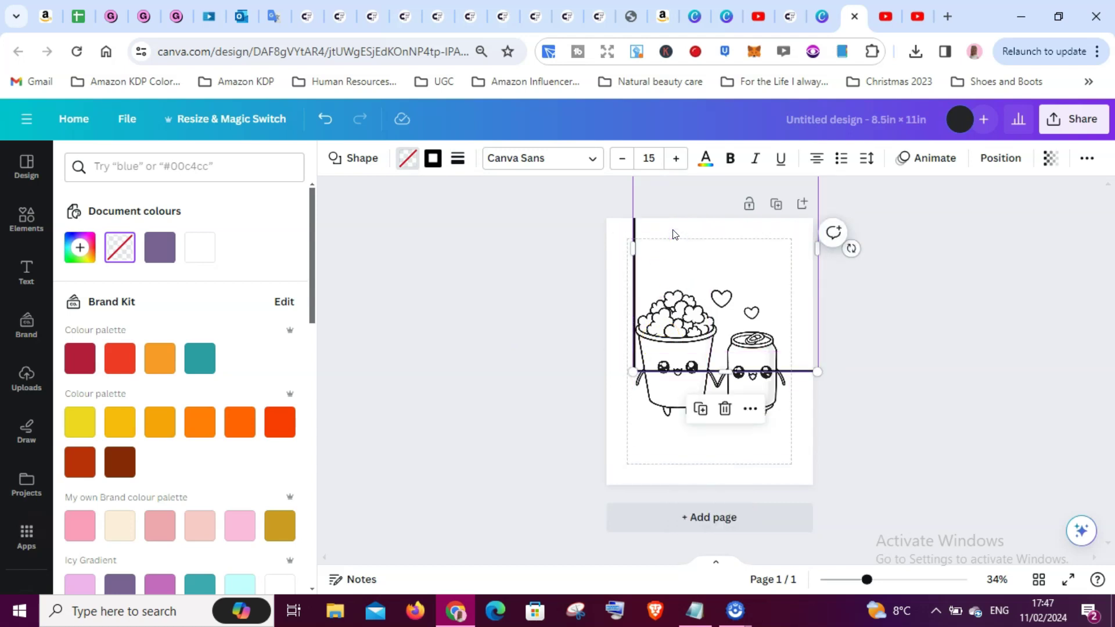
click(326, 119)
drag(662, 231, 674, 227)
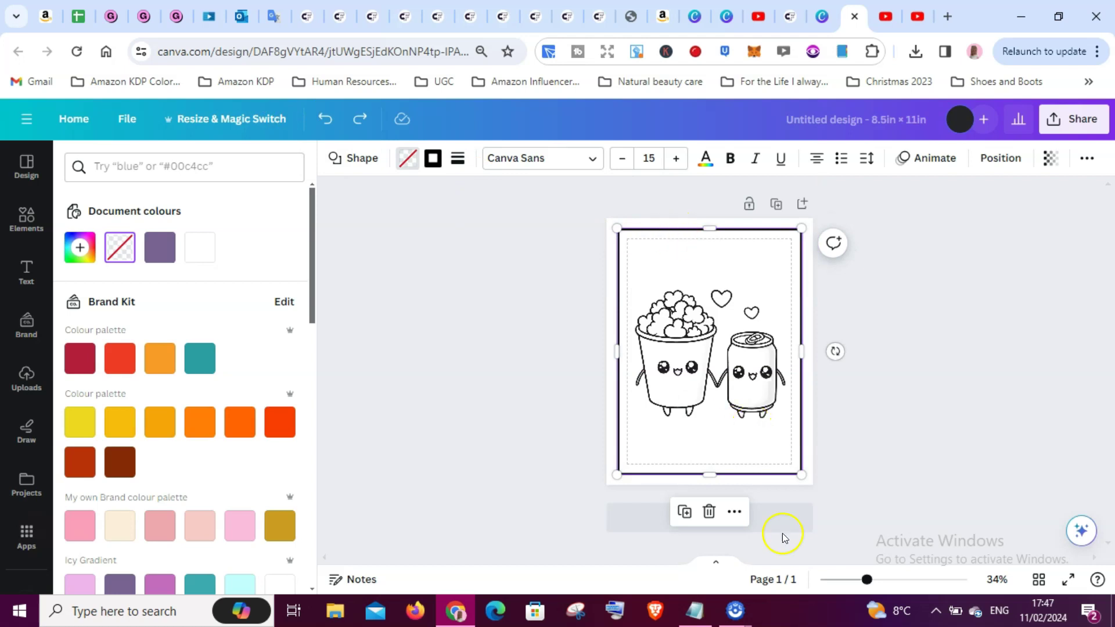
Send the border rectangle backward one layer so that it sits behind the popcorn and soda can image
click(734, 512)
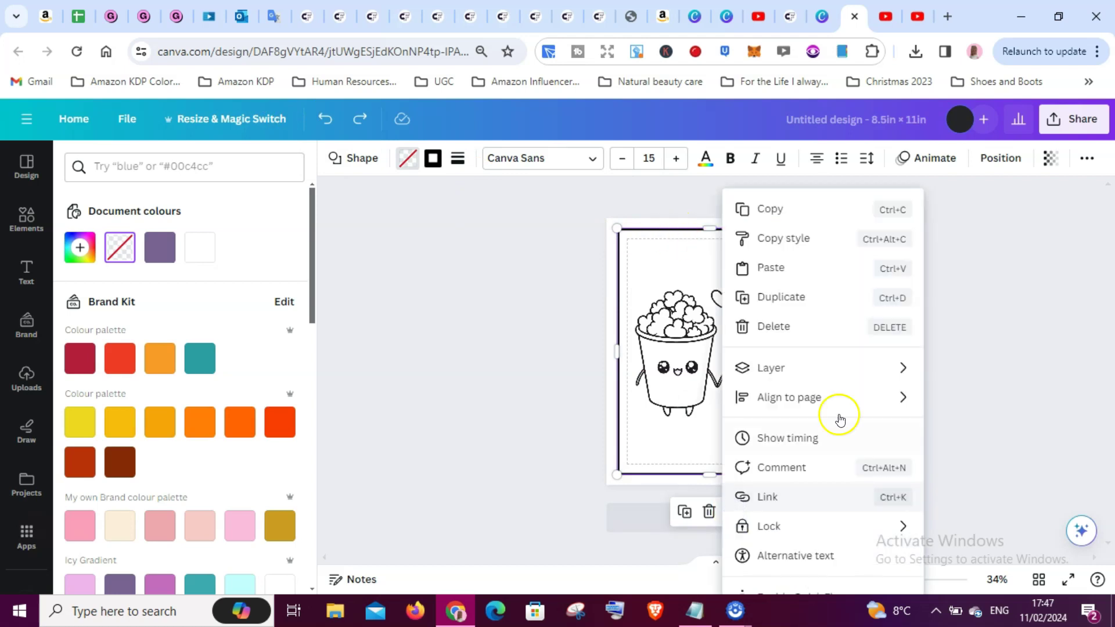
click(806, 368)
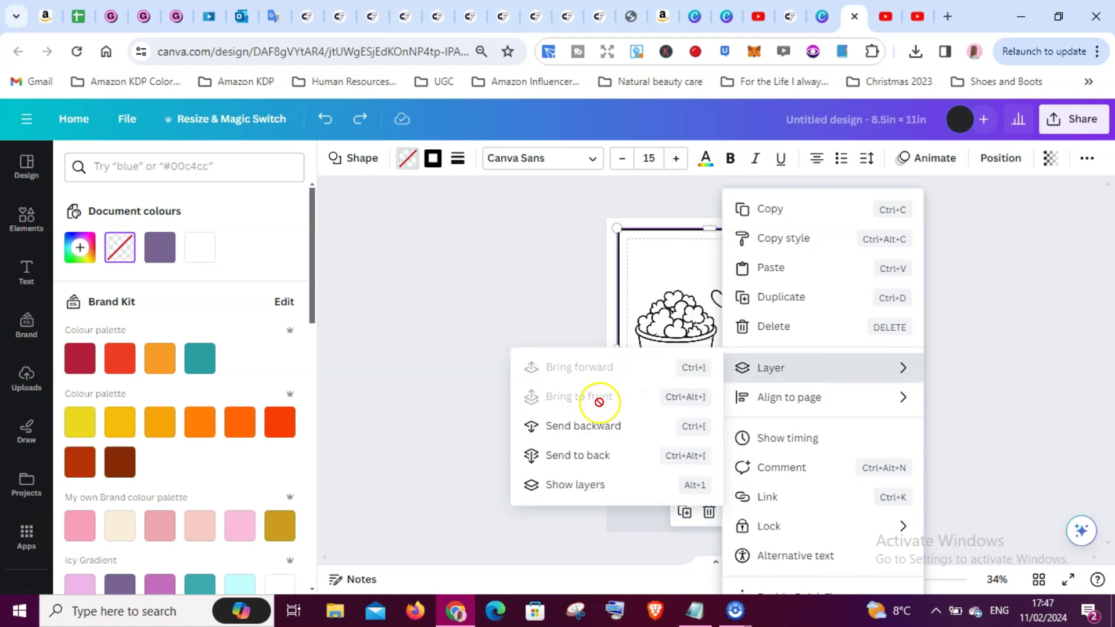
click(600, 428)
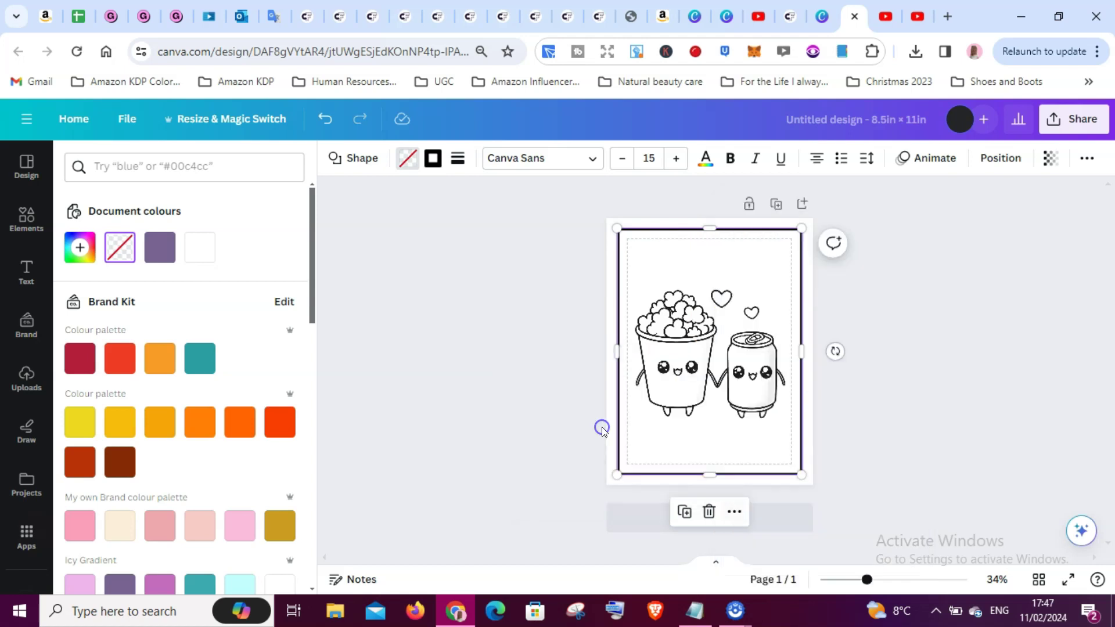
Enlarge the popcorn and soda can image to the dashed guides' width, centred within the border, and check the page in full-screen view
click(730, 346)
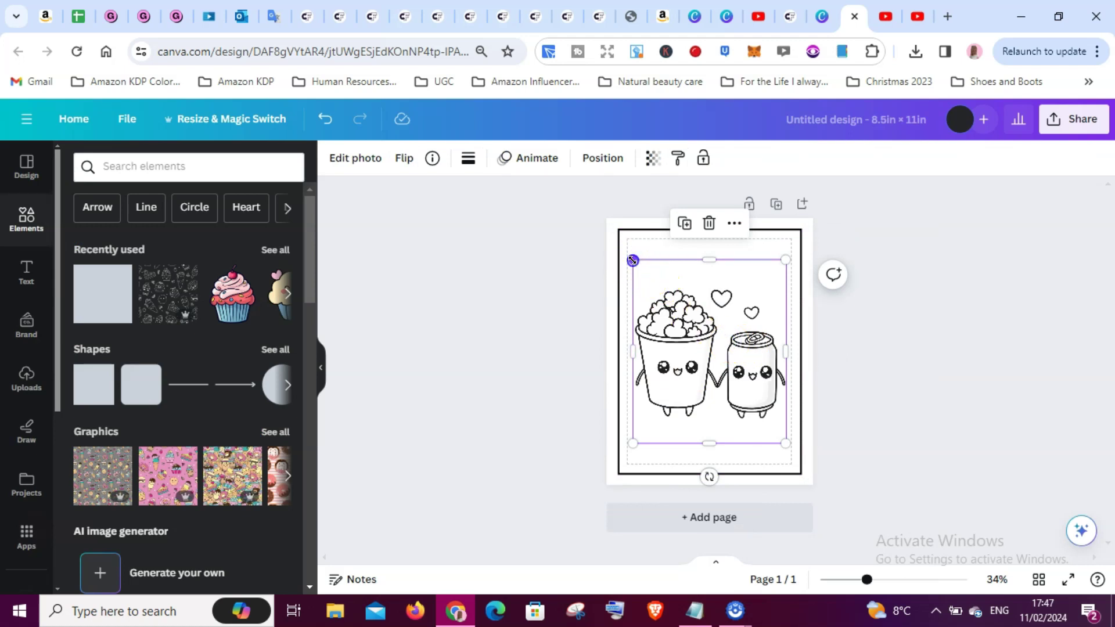
drag(629, 256, 620, 244)
drag(667, 298, 674, 300)
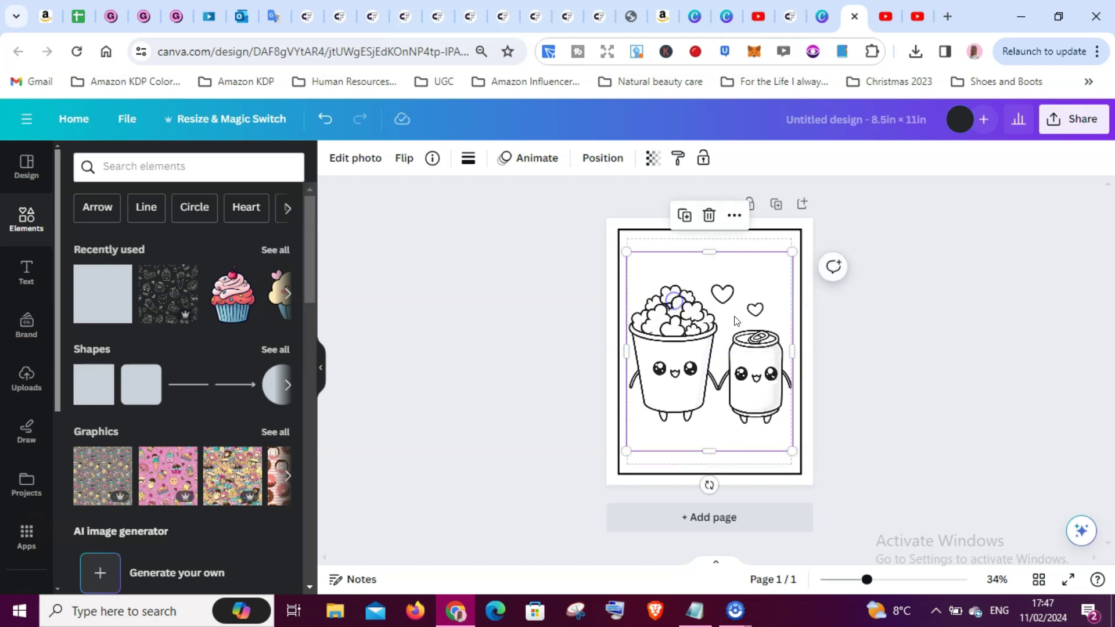
click(859, 333)
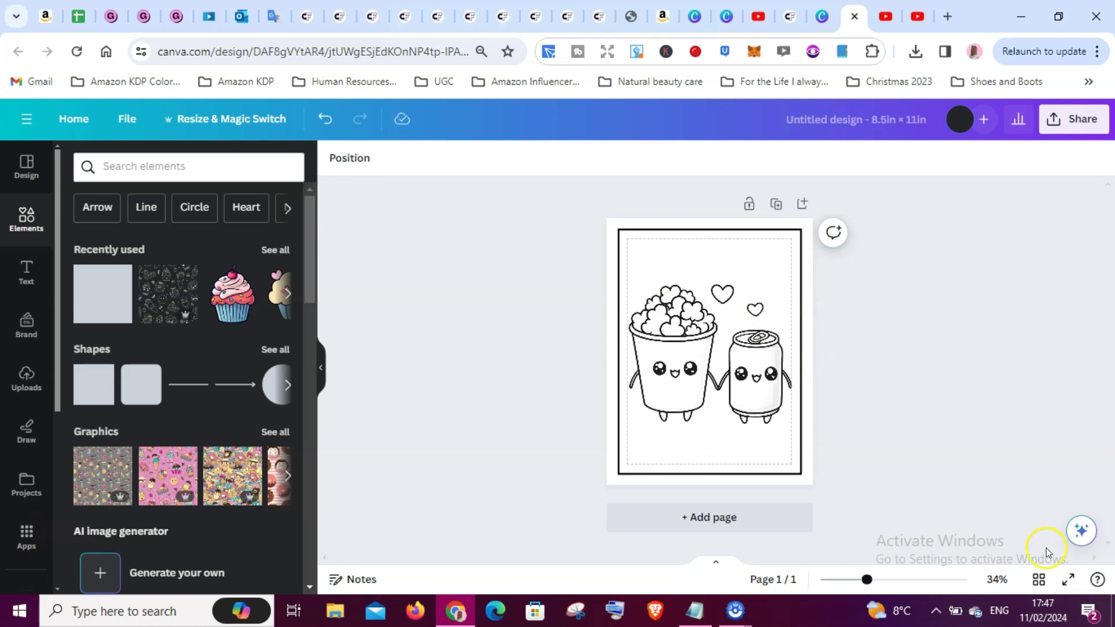
click(1068, 579)
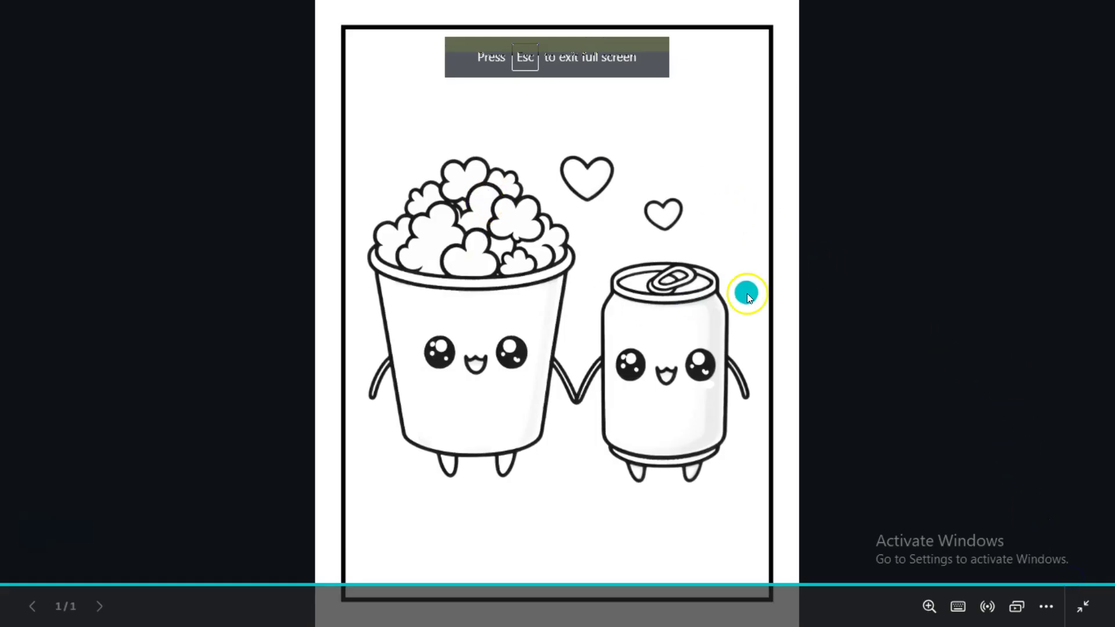
click(1081, 611)
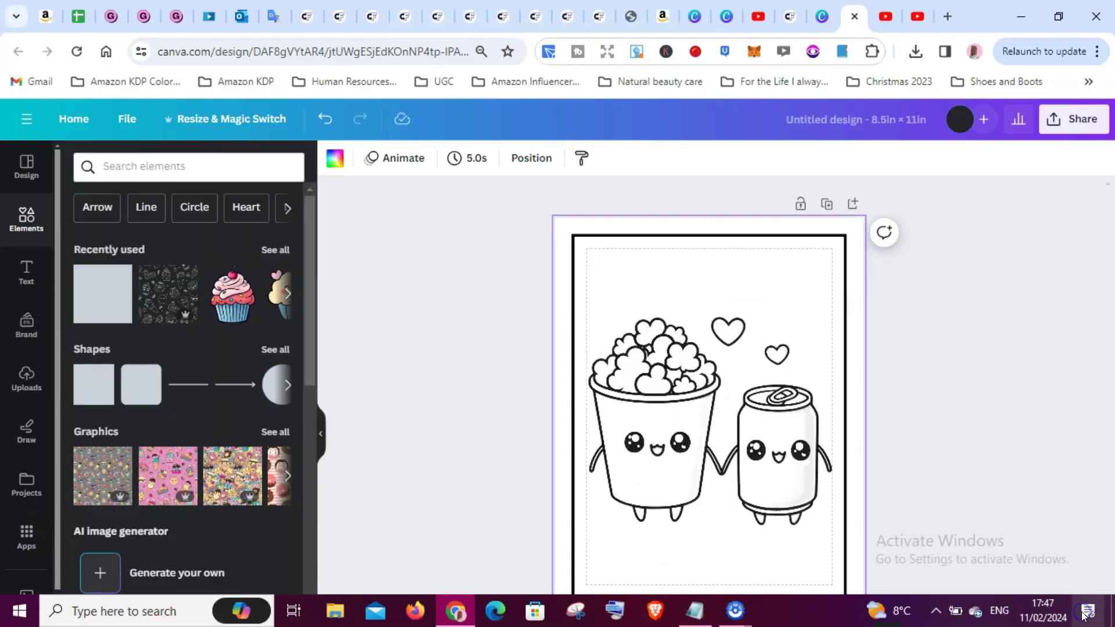
Duplicate the page and delete the popcorn and soda can image from the copy, keeping the border
click(778, 205)
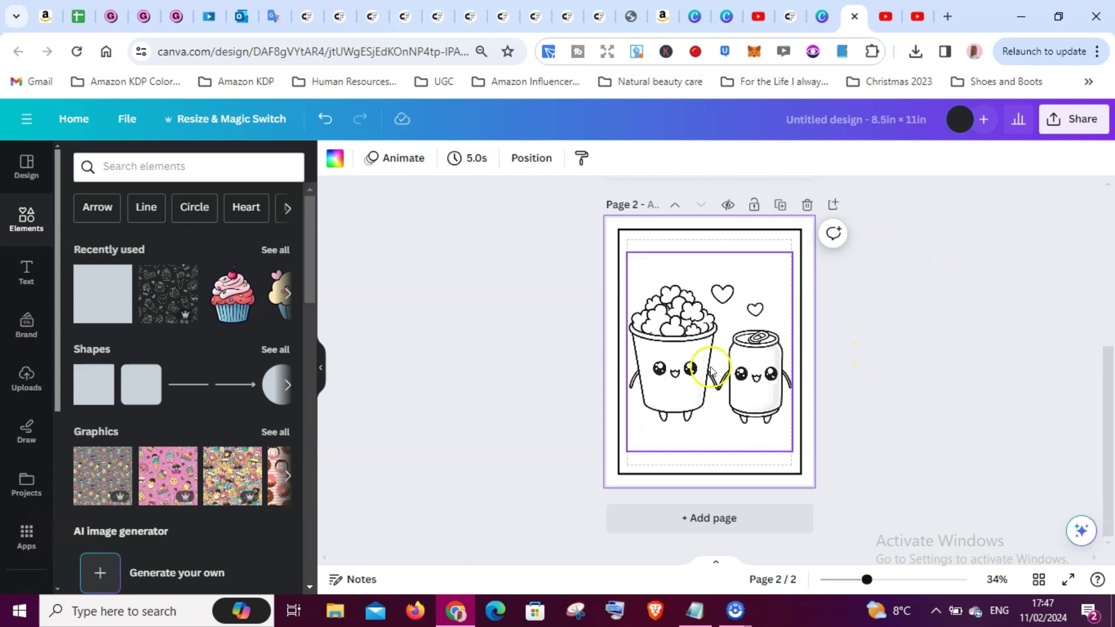
click(749, 261)
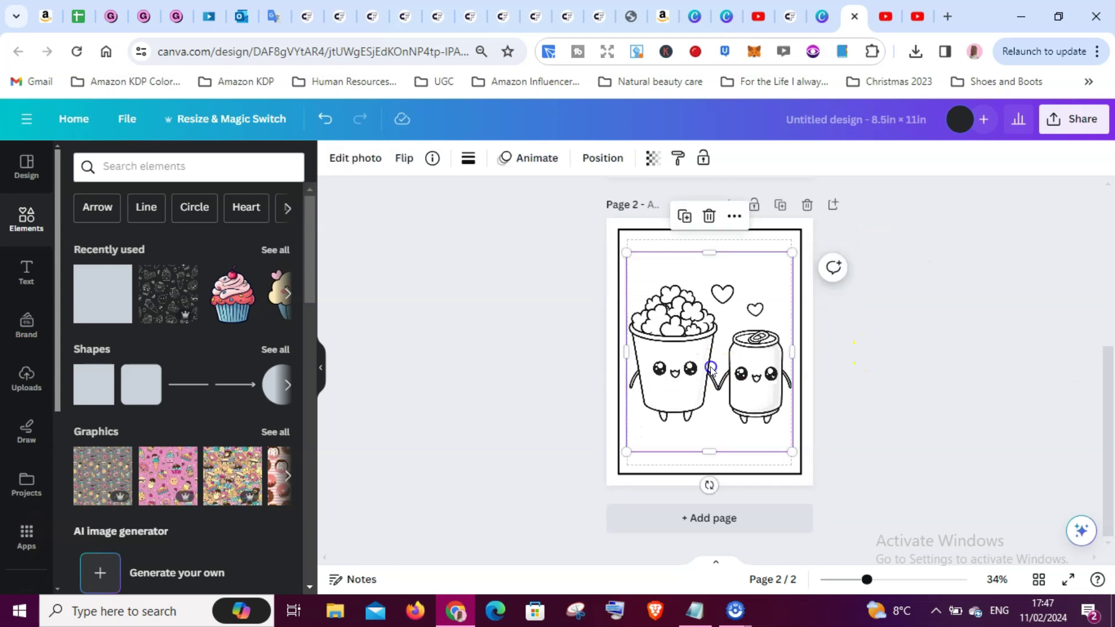
click(708, 216)
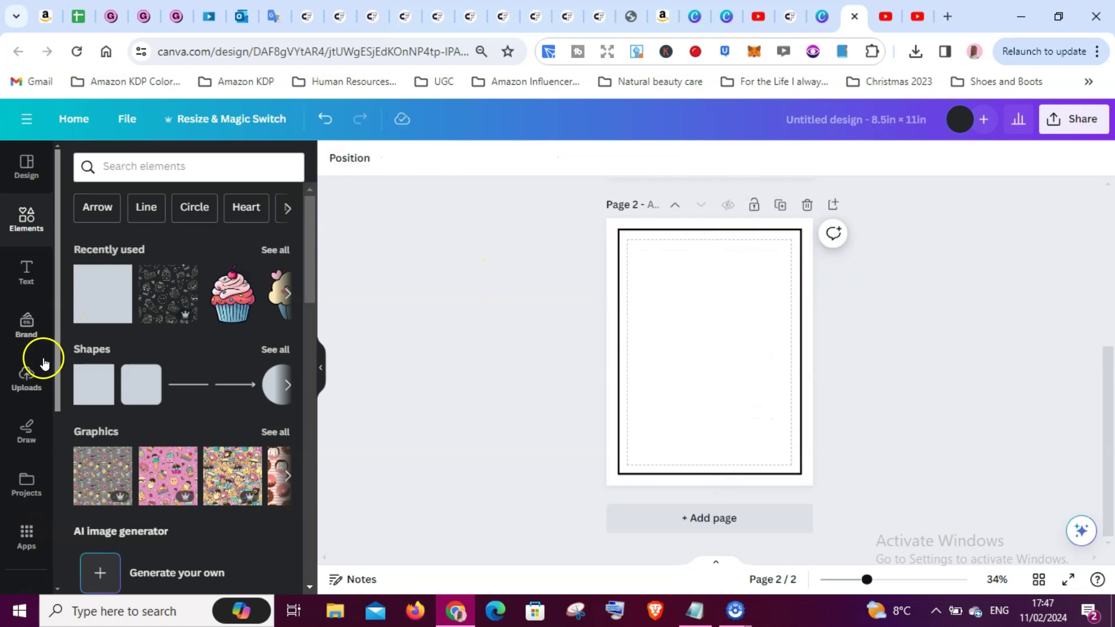
Add the uploaded burger and fries clipart to page 2 inside the border
click(30, 375)
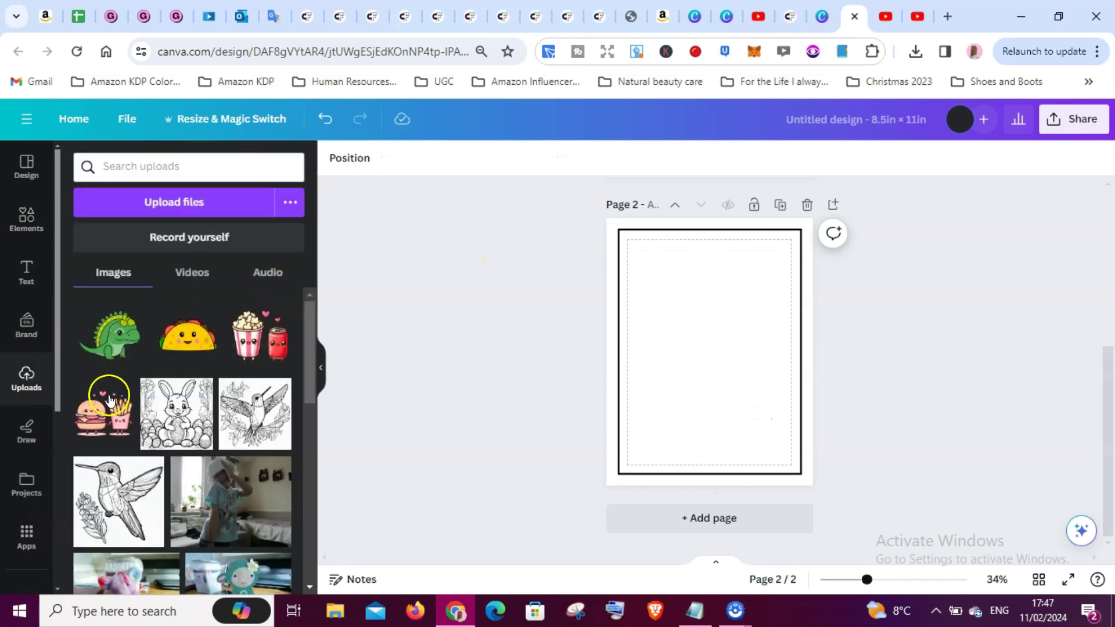
click(112, 409)
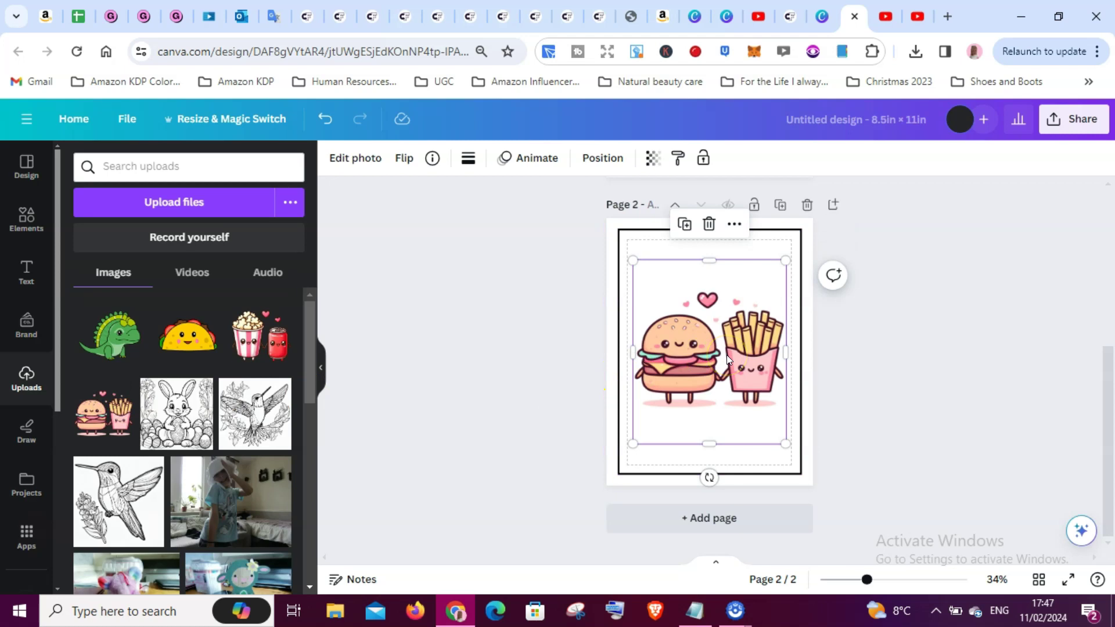
click(321, 367)
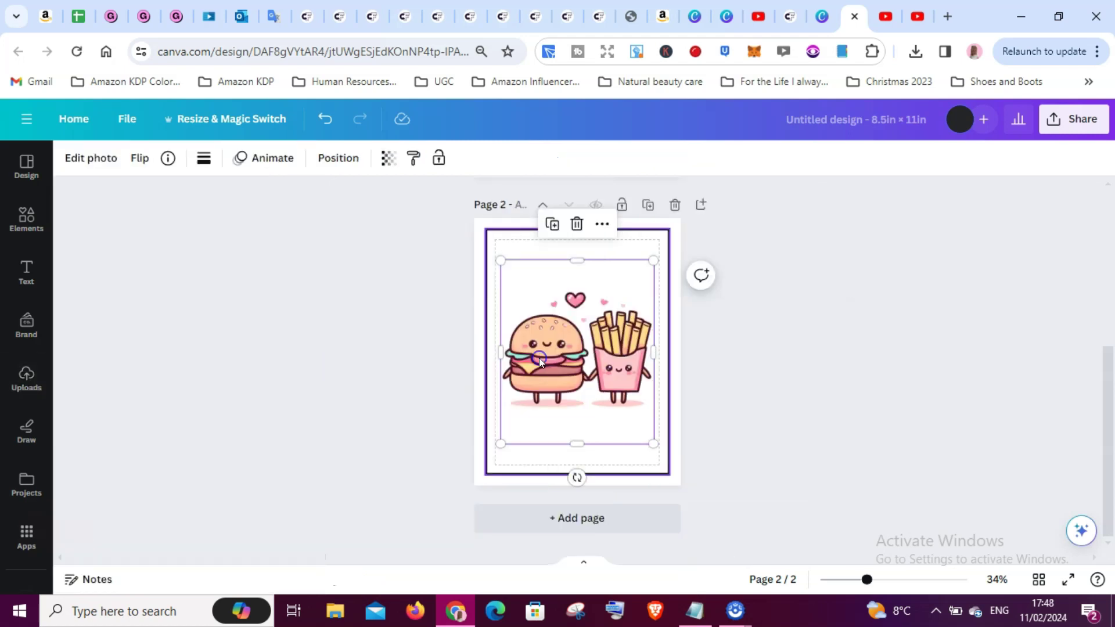
Set the burger and fries image's contrast to 100 and its saturation to -100
click(97, 160)
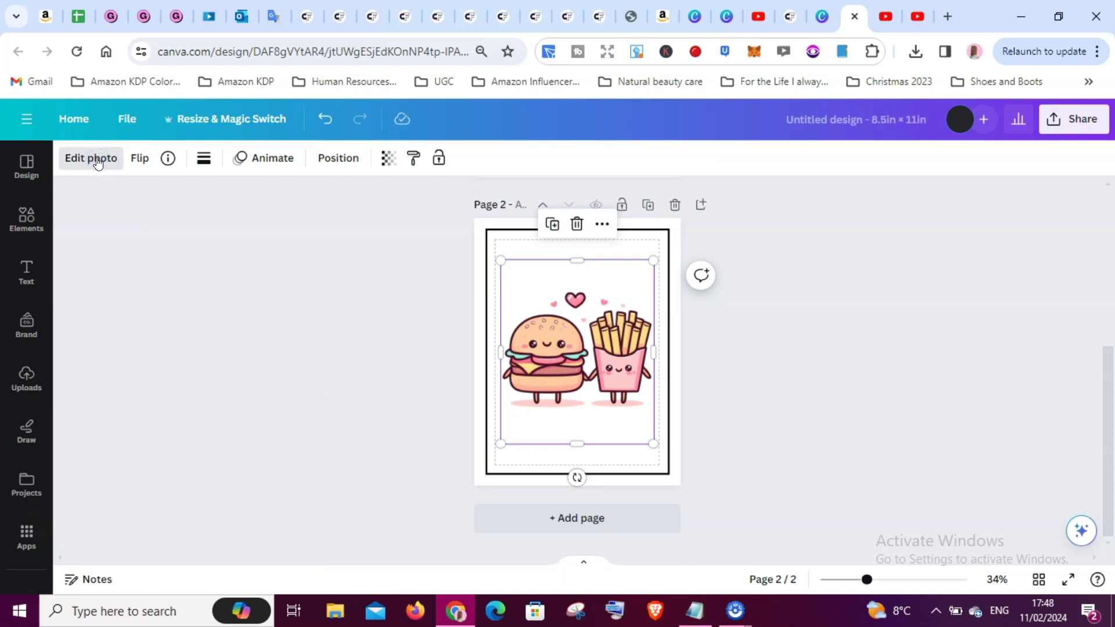
click(98, 160)
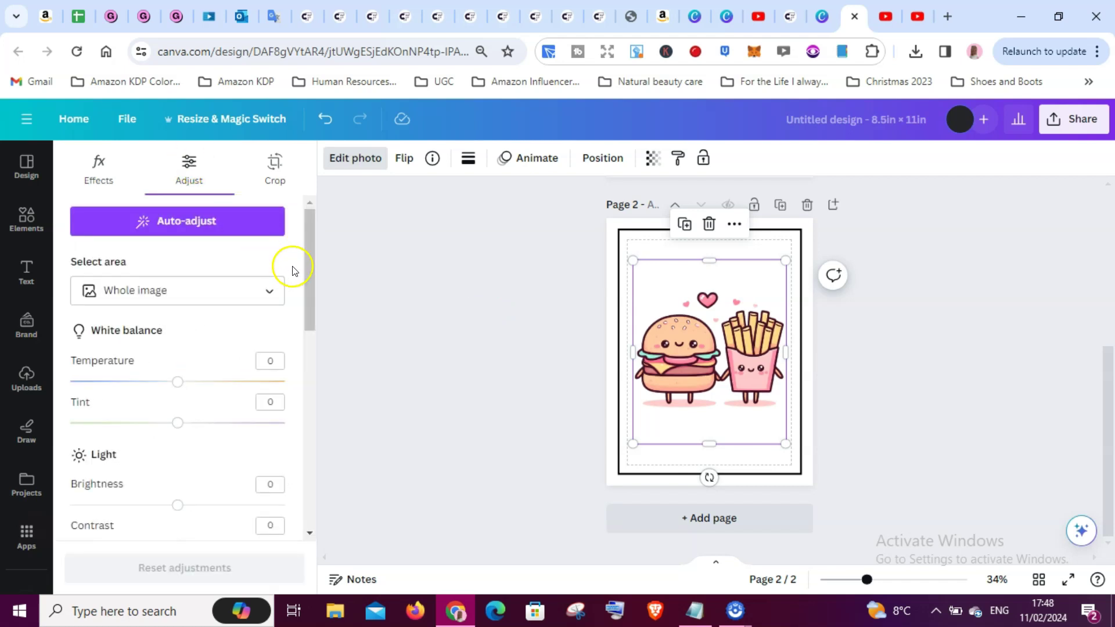
drag(306, 278, 305, 328)
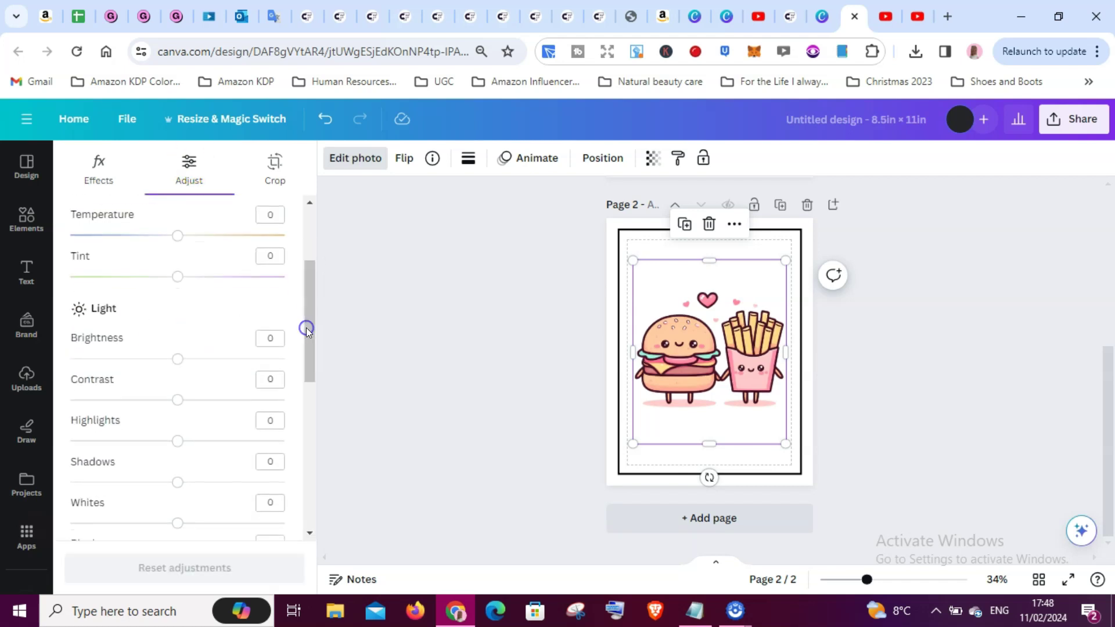
drag(182, 401, 293, 418)
drag(305, 370, 313, 424)
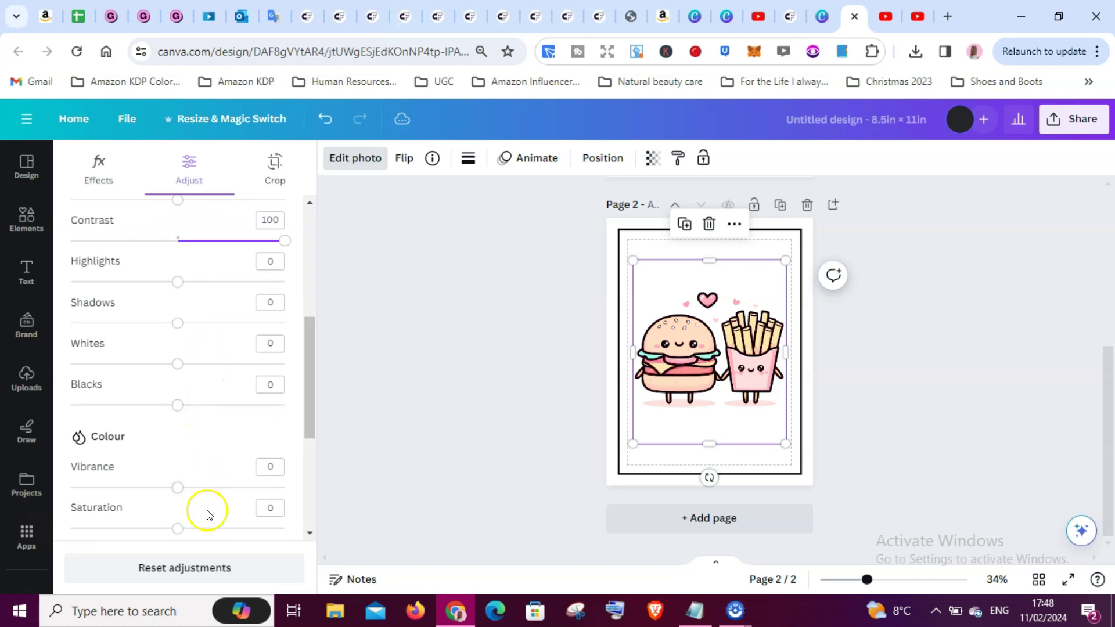
drag(306, 427, 308, 450)
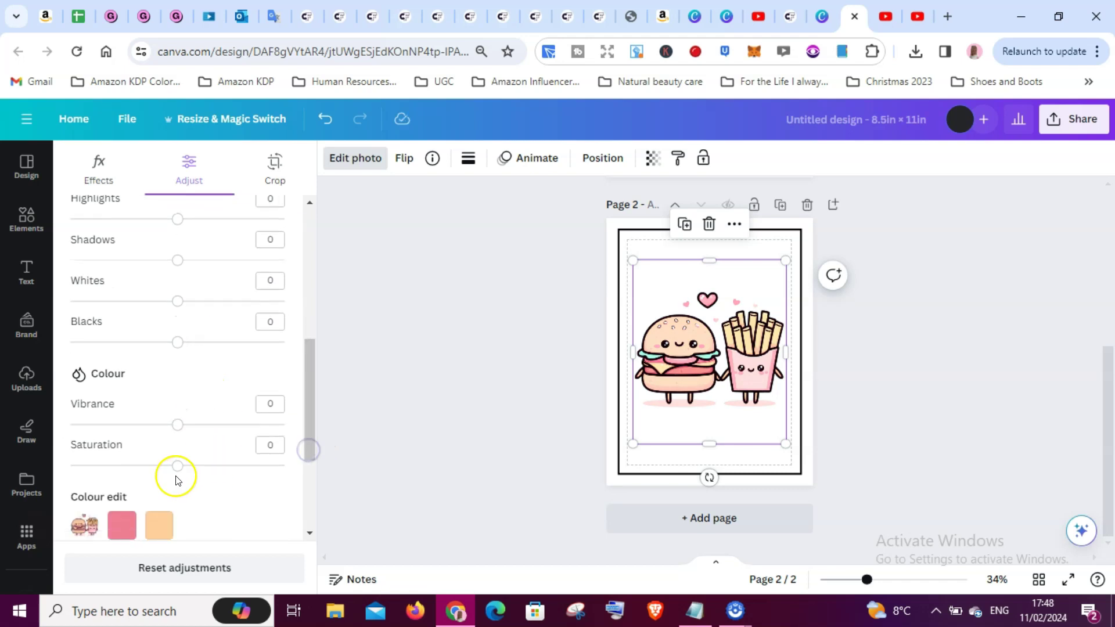
drag(177, 465, 63, 459)
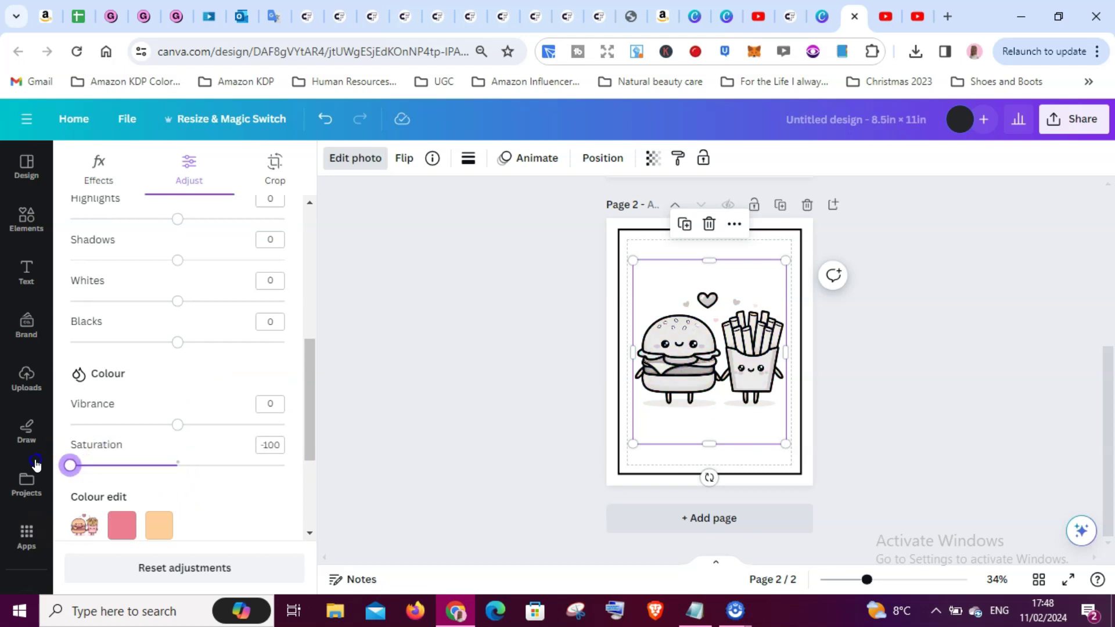
Set the burger and fries image's brightness to 100
drag(310, 429, 307, 348)
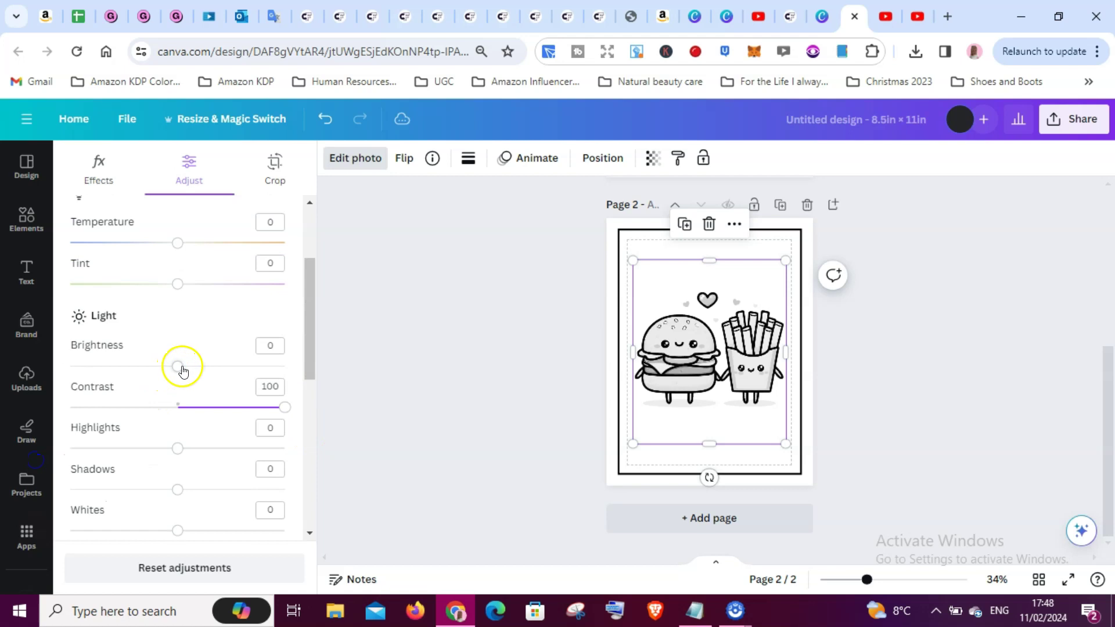
mouse_move(183, 371)
mouse_down()
mouse_move(313, 366)
mouse_move(177, 366)
mouse_up()
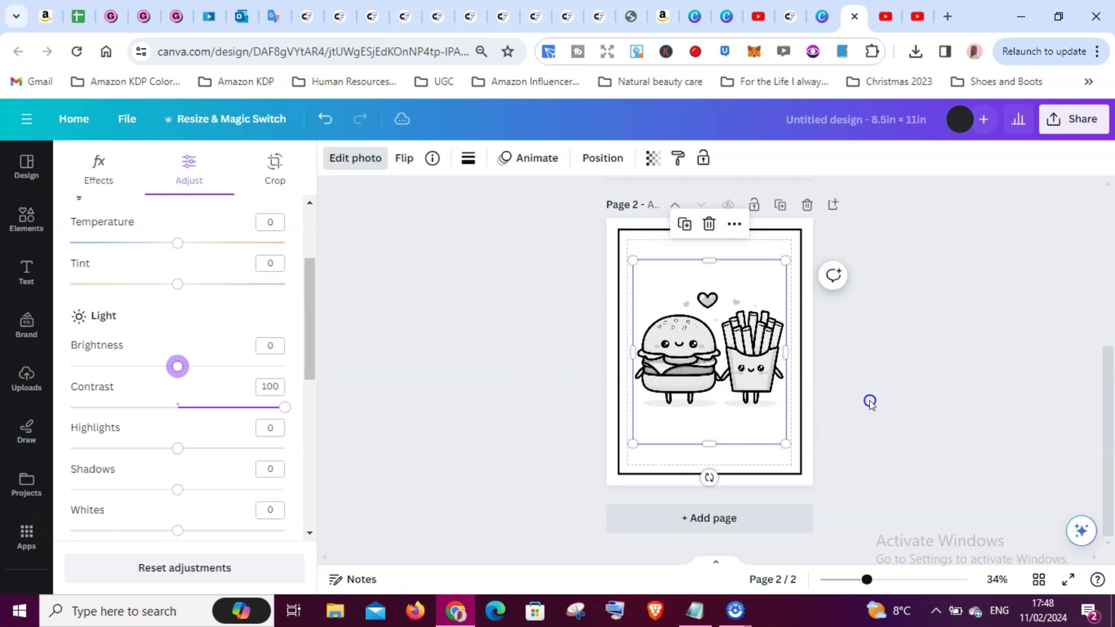
click(760, 374)
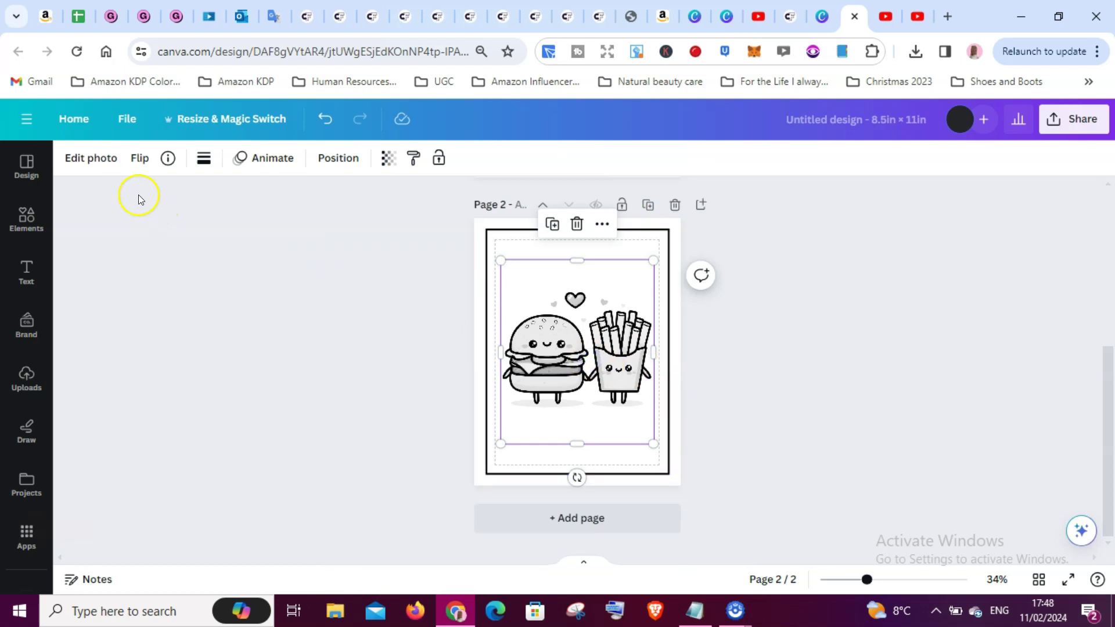
click(95, 157)
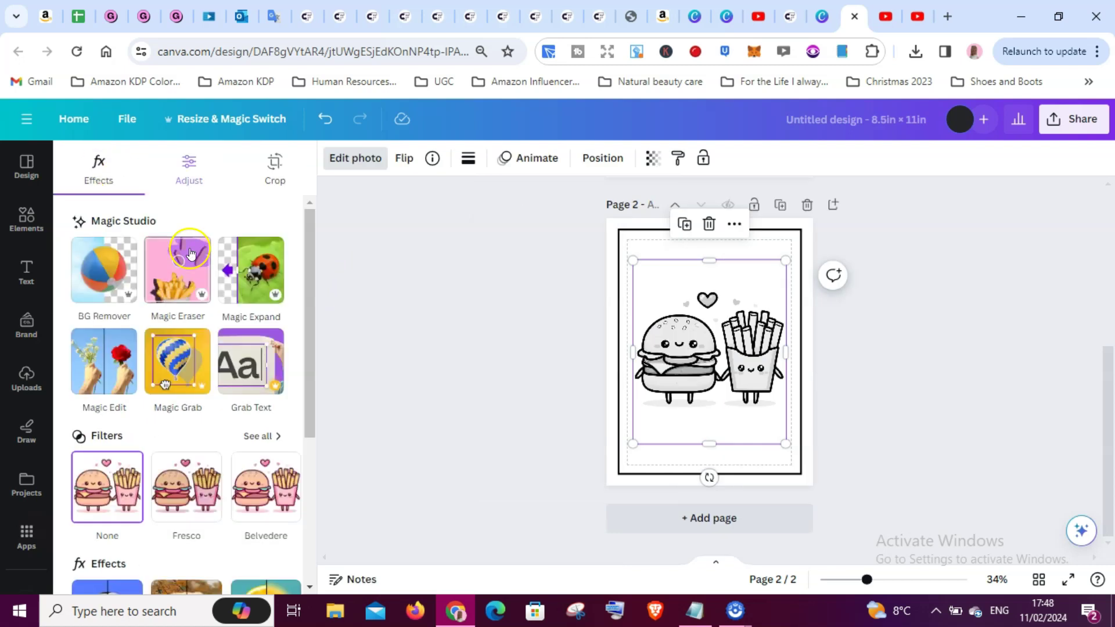
click(189, 169)
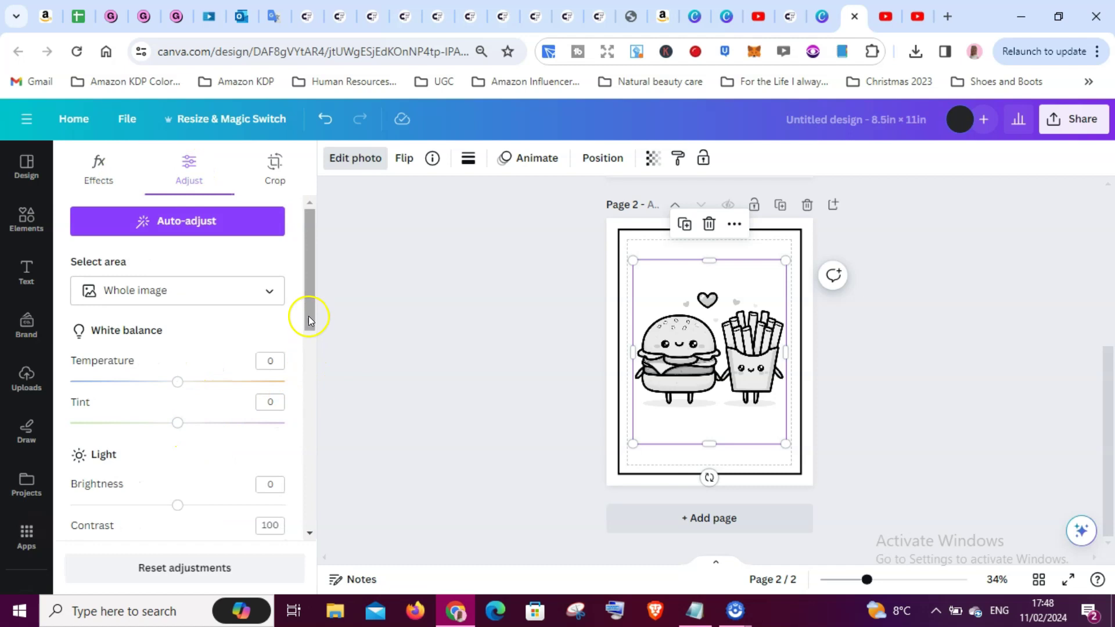
drag(309, 318, 306, 386)
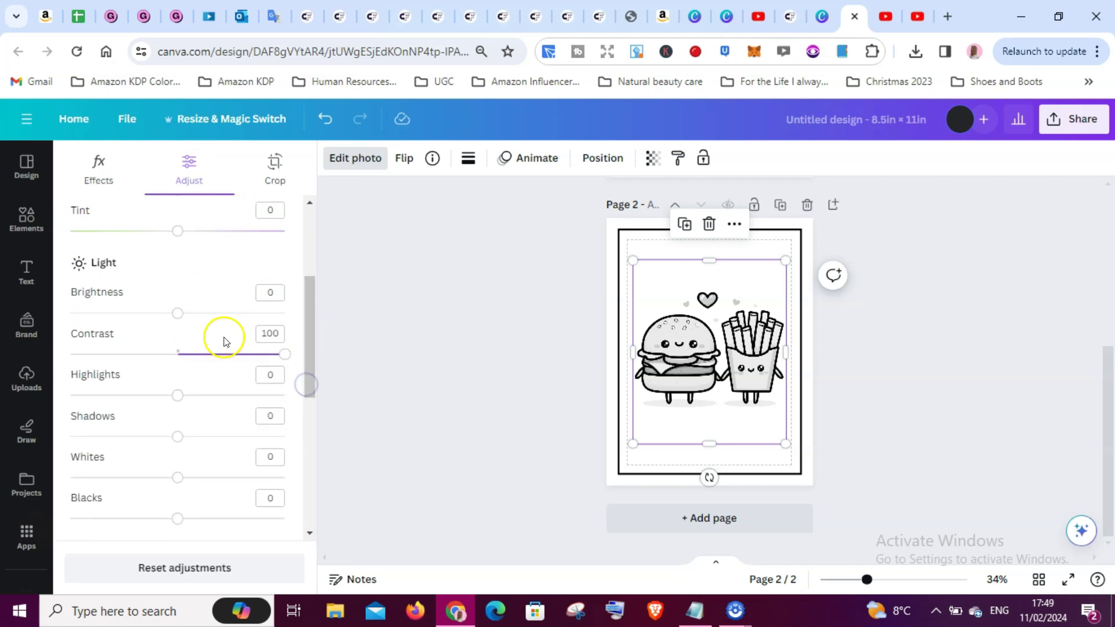
drag(180, 314, 354, 304)
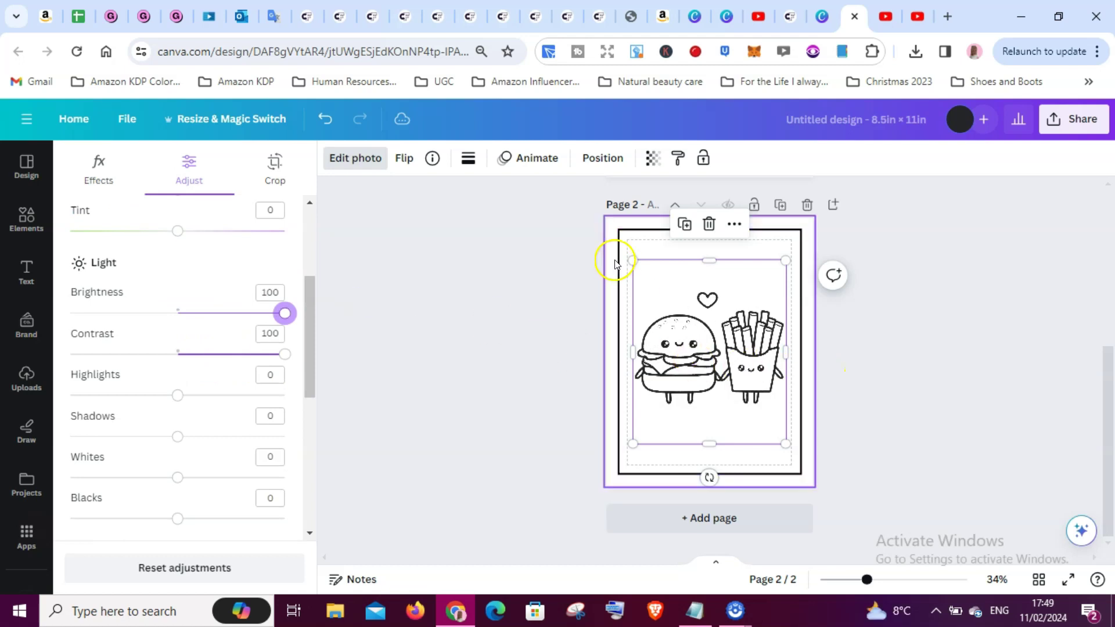
Enlarge the burger and fries image to the dashed guides' width, centred within the border, and check page 2 in full-screen view
drag(634, 260, 624, 248)
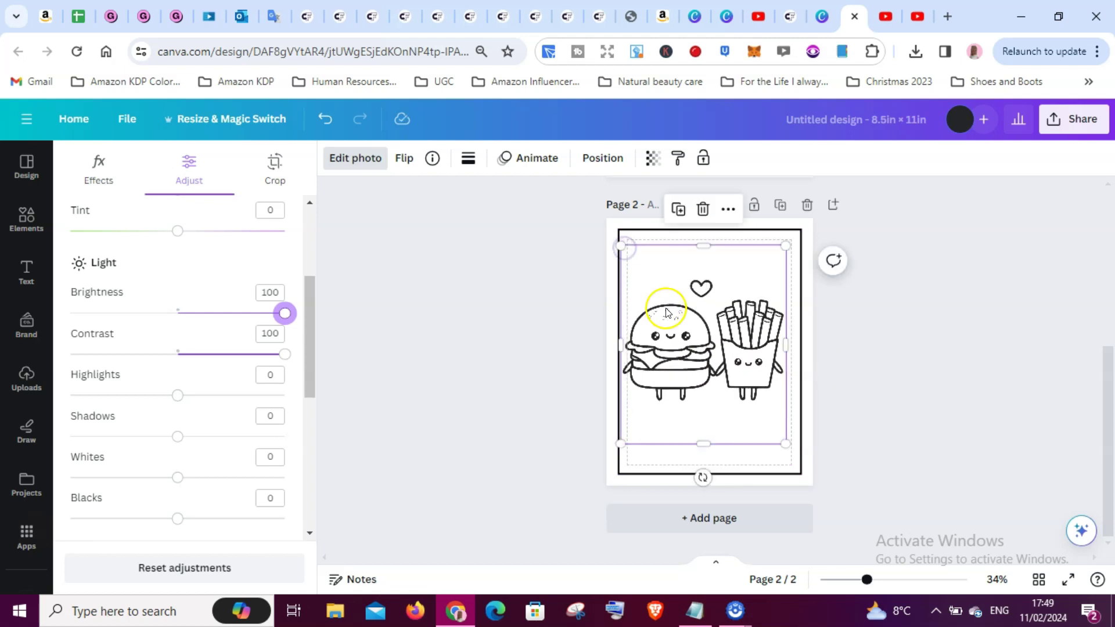
drag(679, 311, 689, 323)
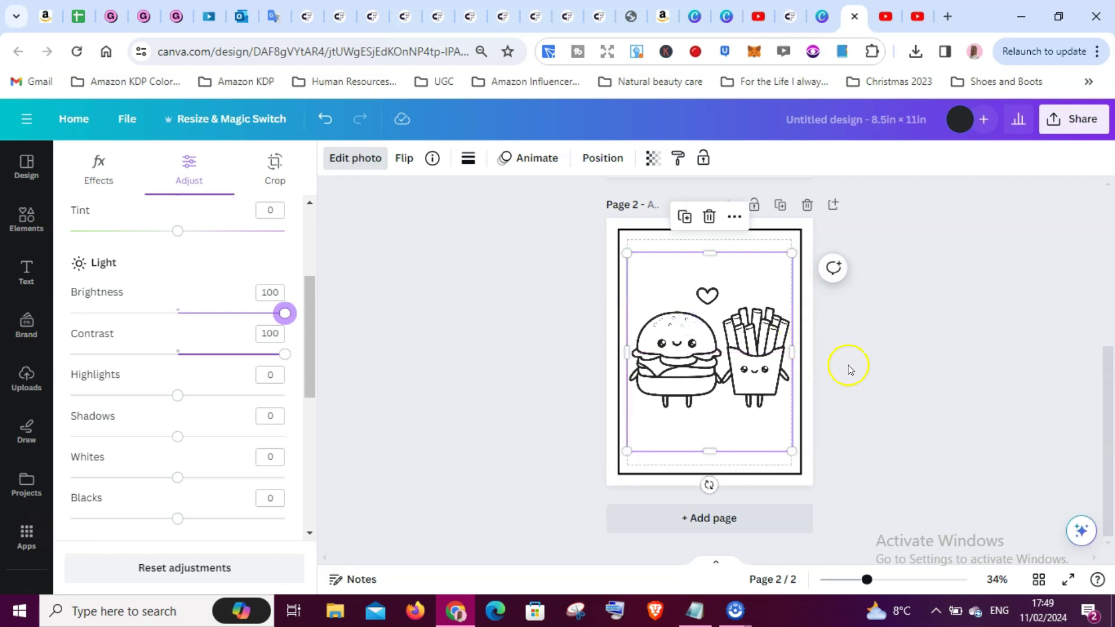
click(996, 401)
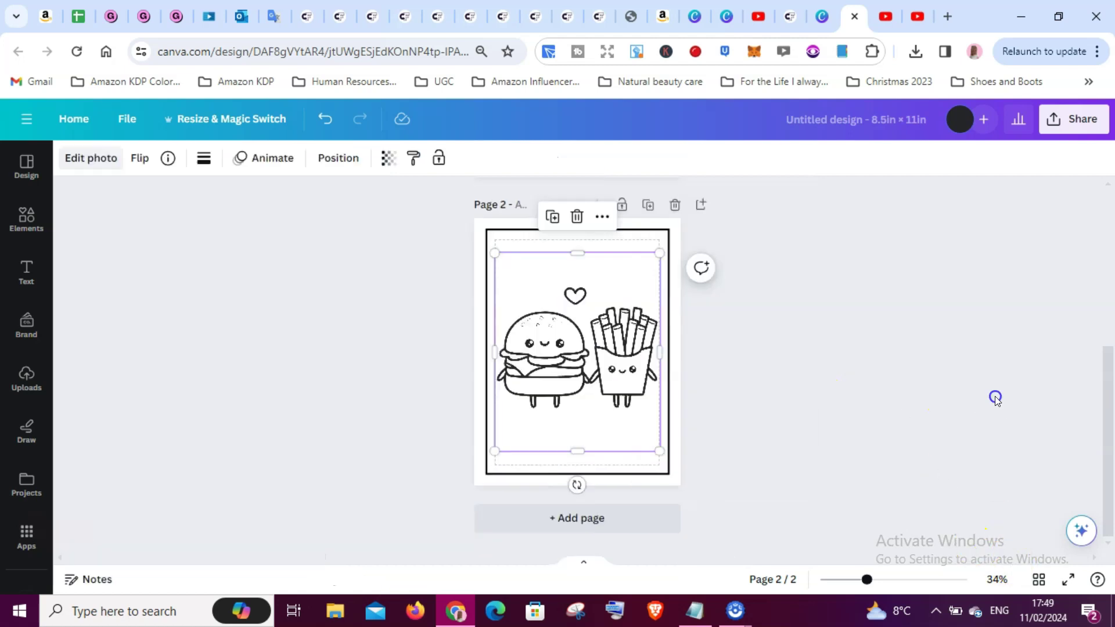
click(1067, 579)
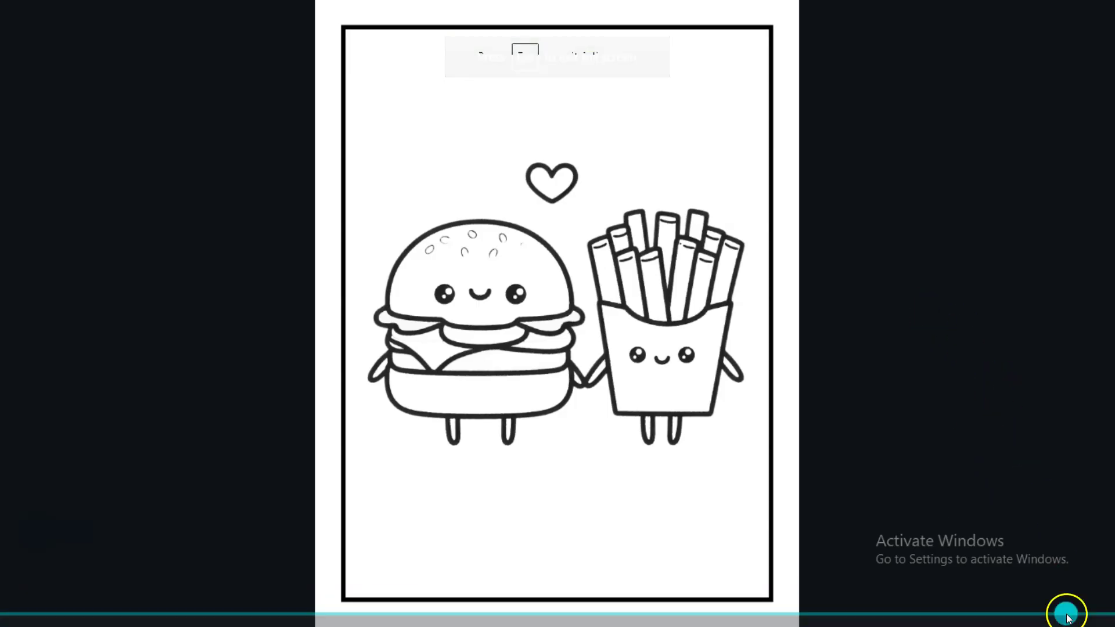
click(1079, 614)
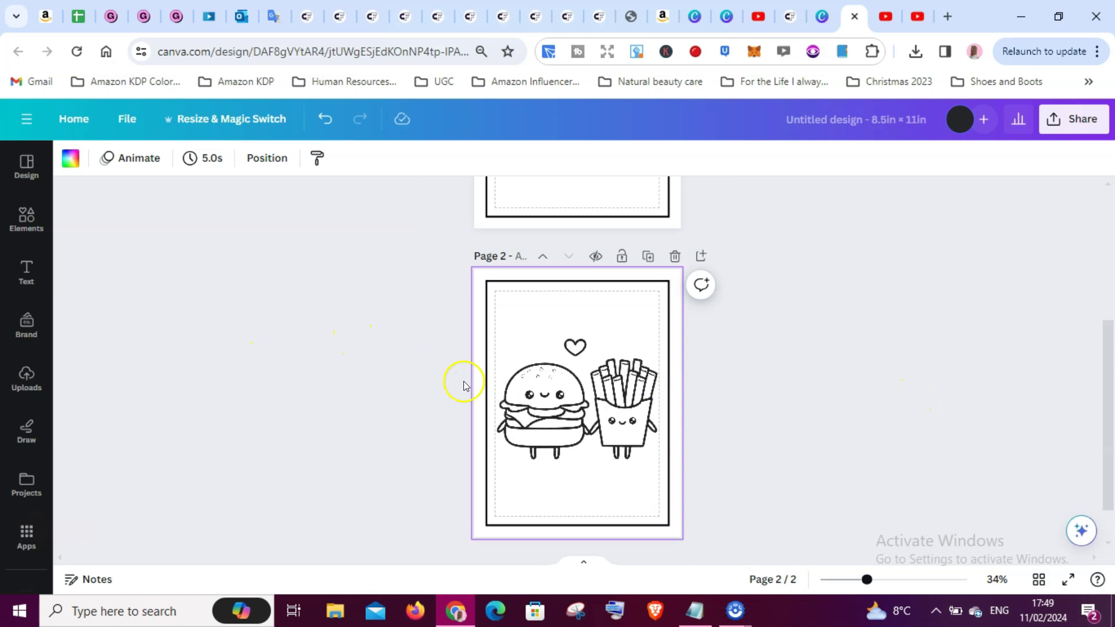
Replace the black-and-white burger and fries image on page 2 with the original coloured clipart from the uploads
click(605, 403)
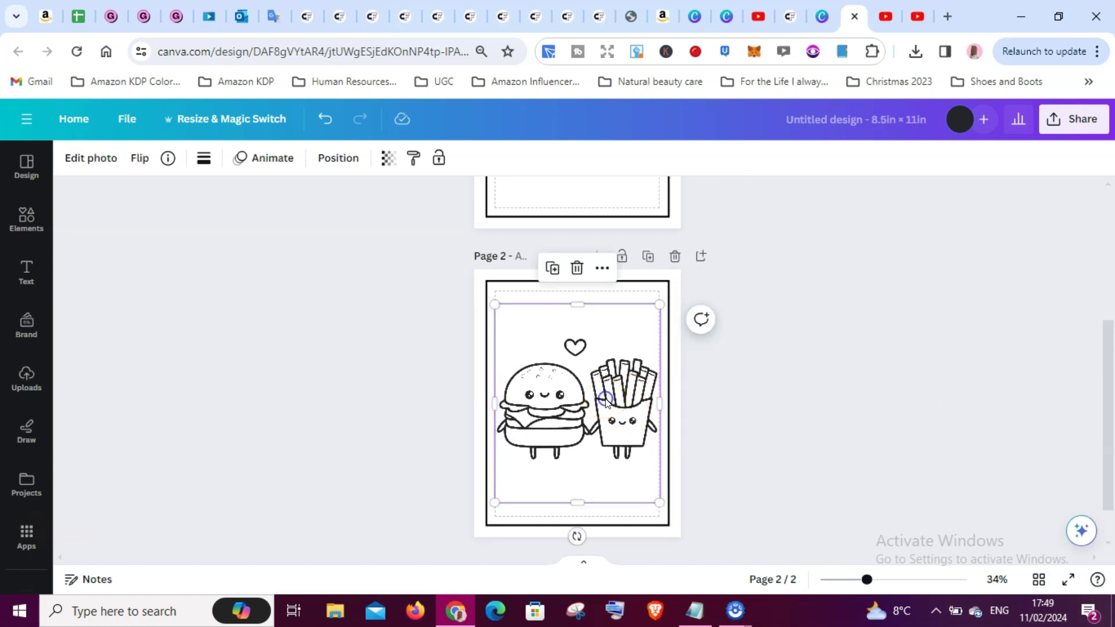
click(579, 269)
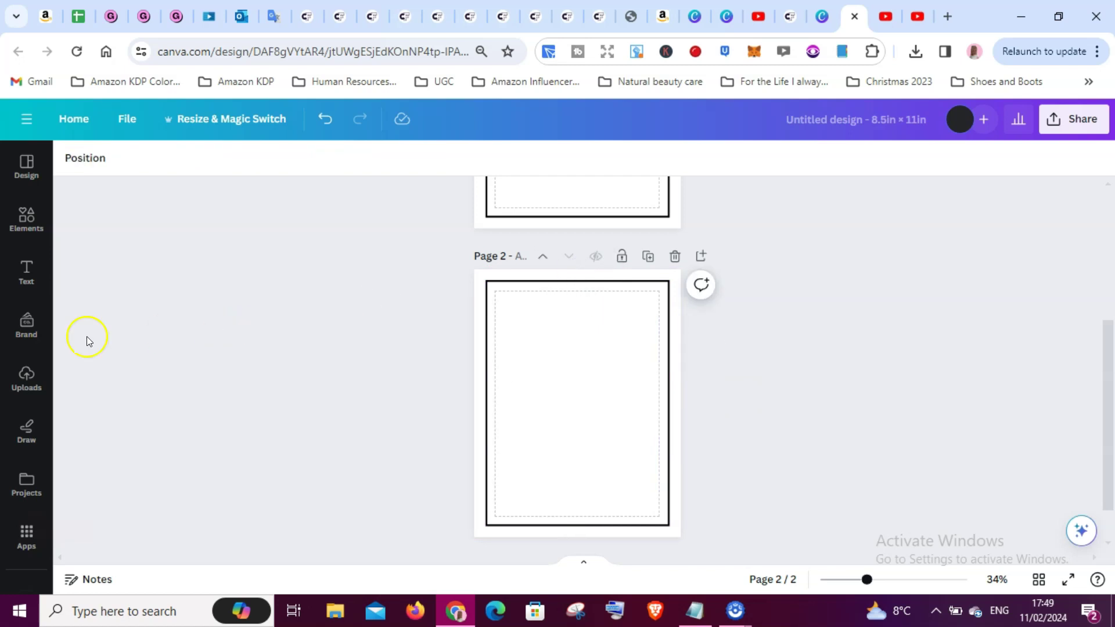
click(30, 374)
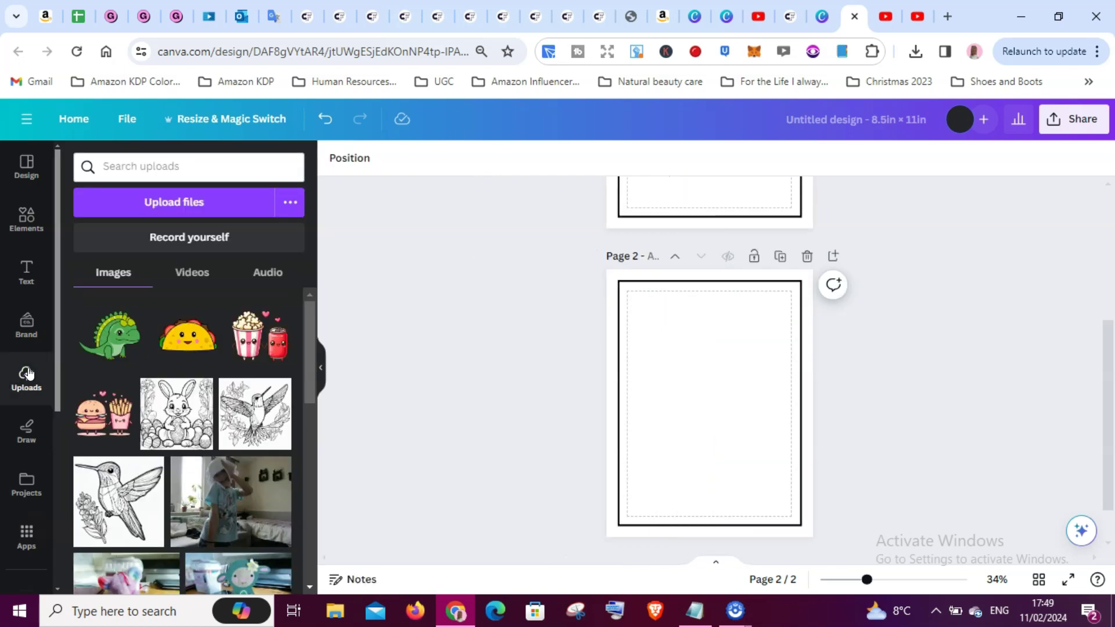
click(109, 408)
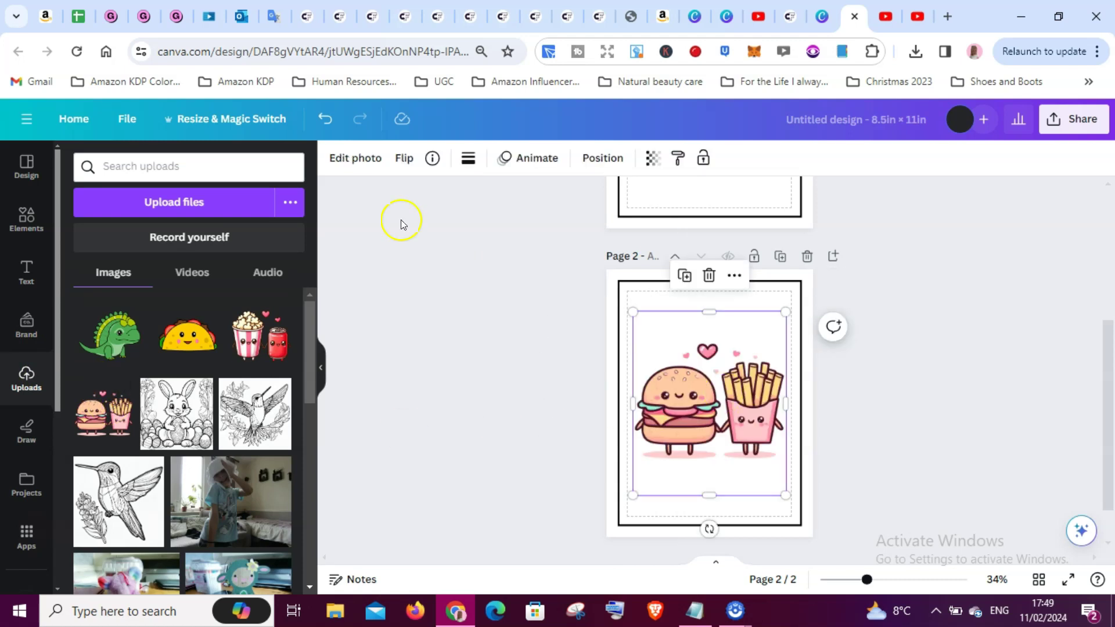
Apply the Classic filter from the Mono group to the burger and fries image on page 2
click(365, 157)
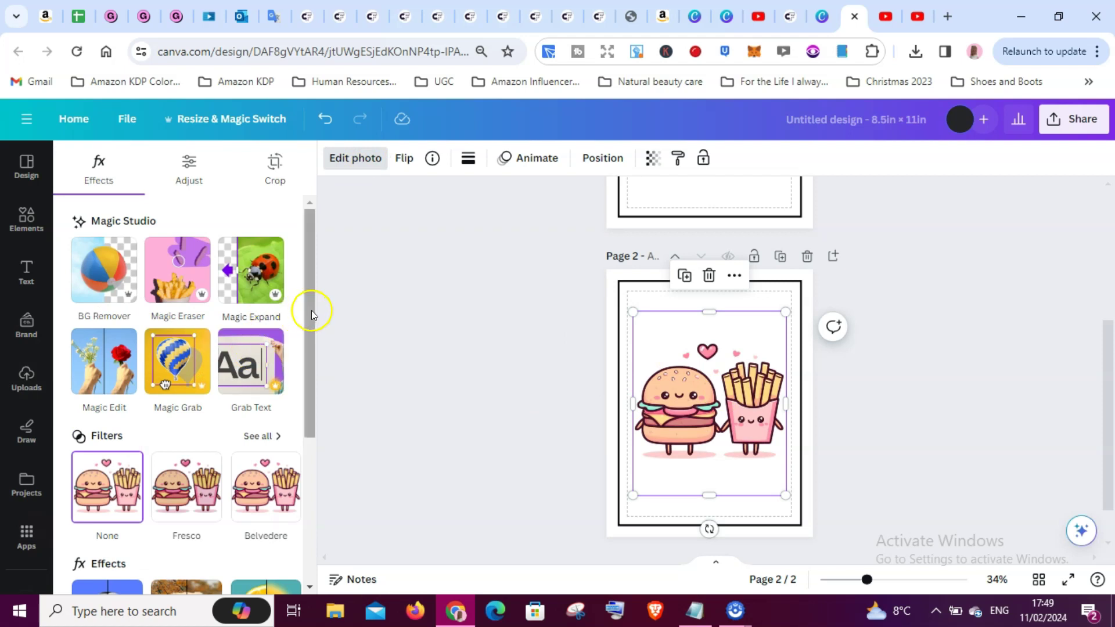
drag(310, 316, 307, 357)
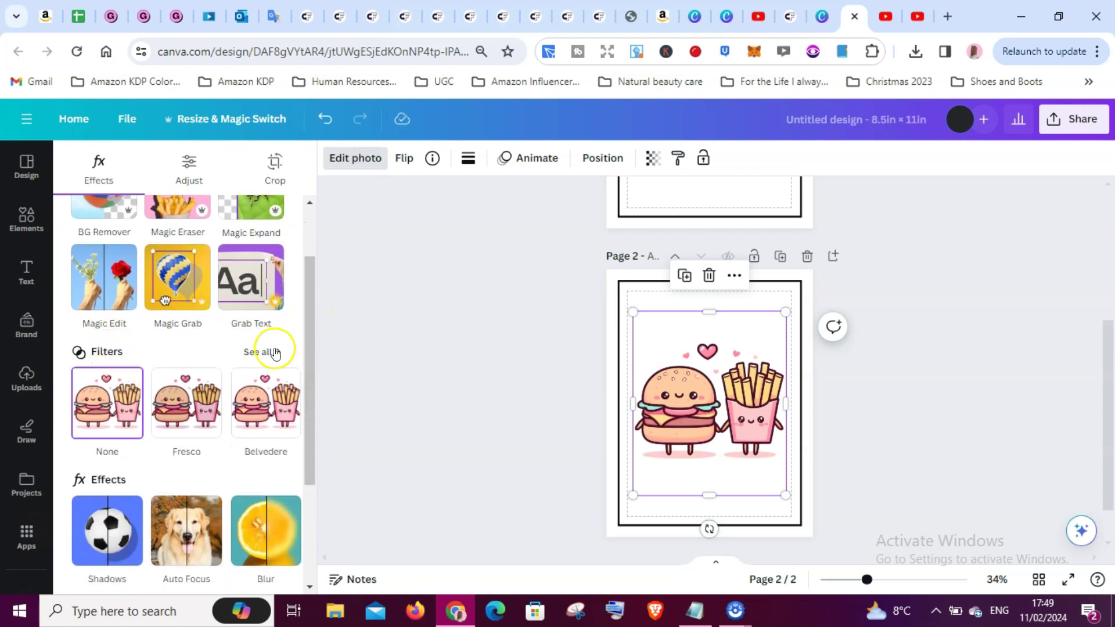
click(256, 352)
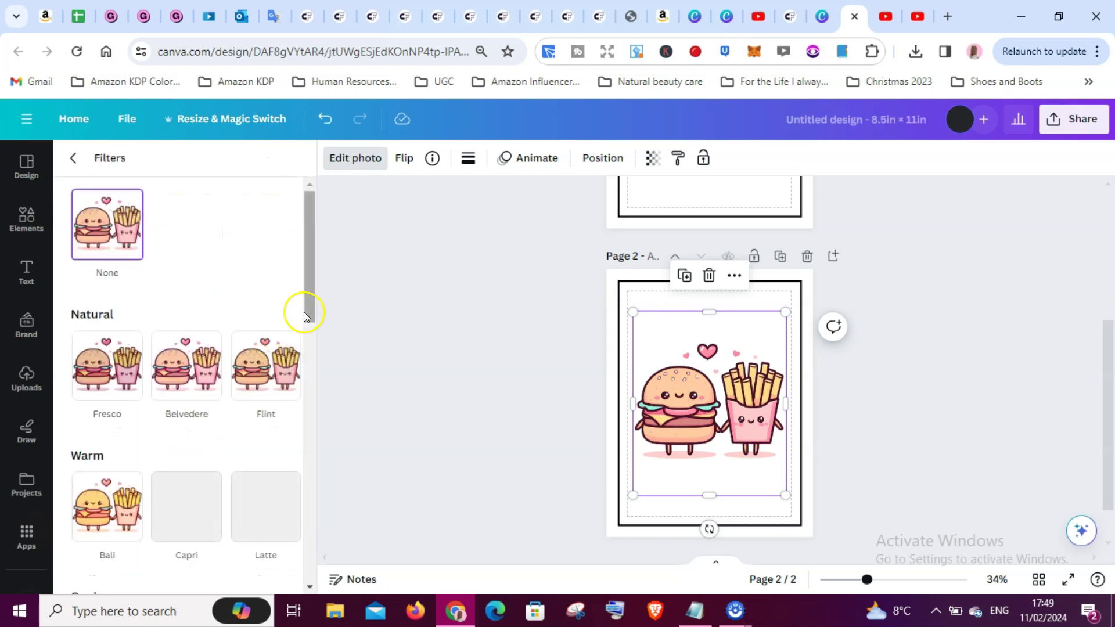
drag(310, 305, 306, 558)
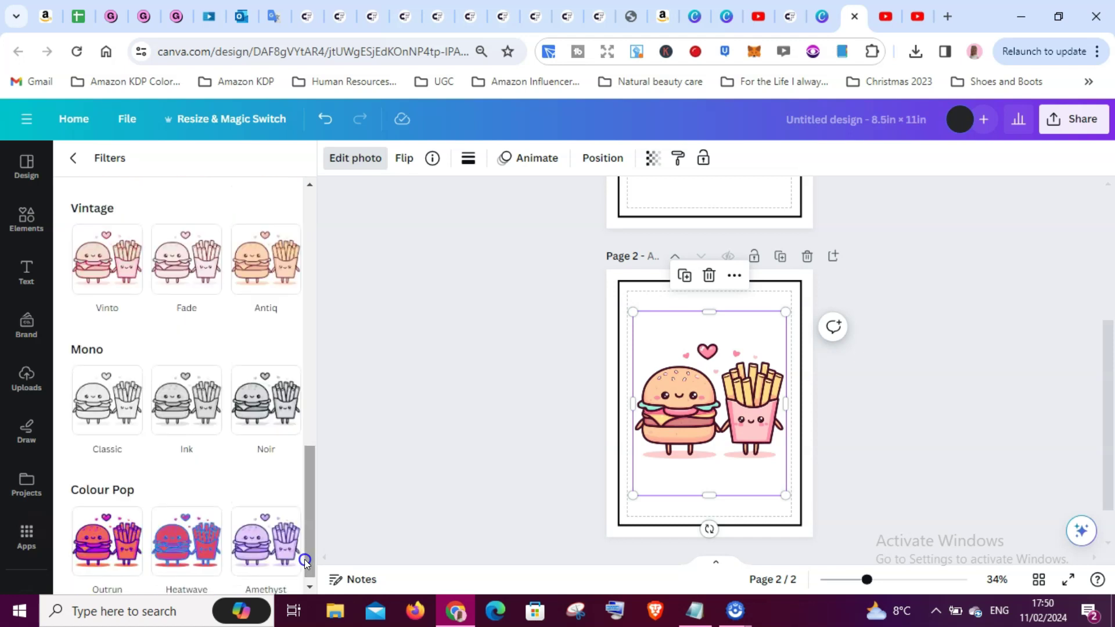
click(107, 393)
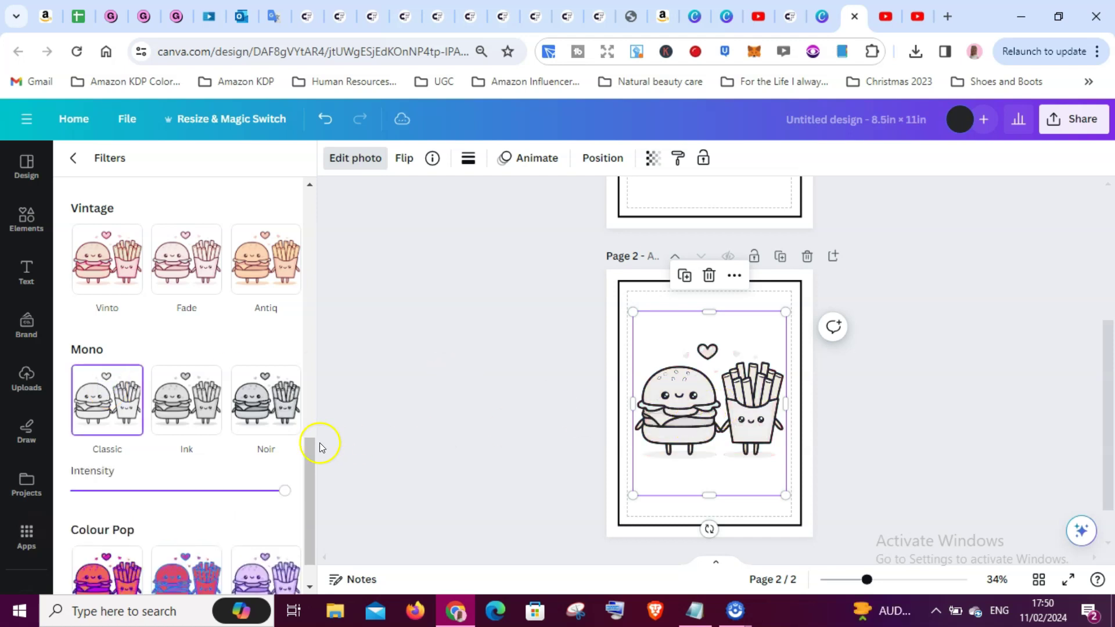
drag(307, 448, 316, 328)
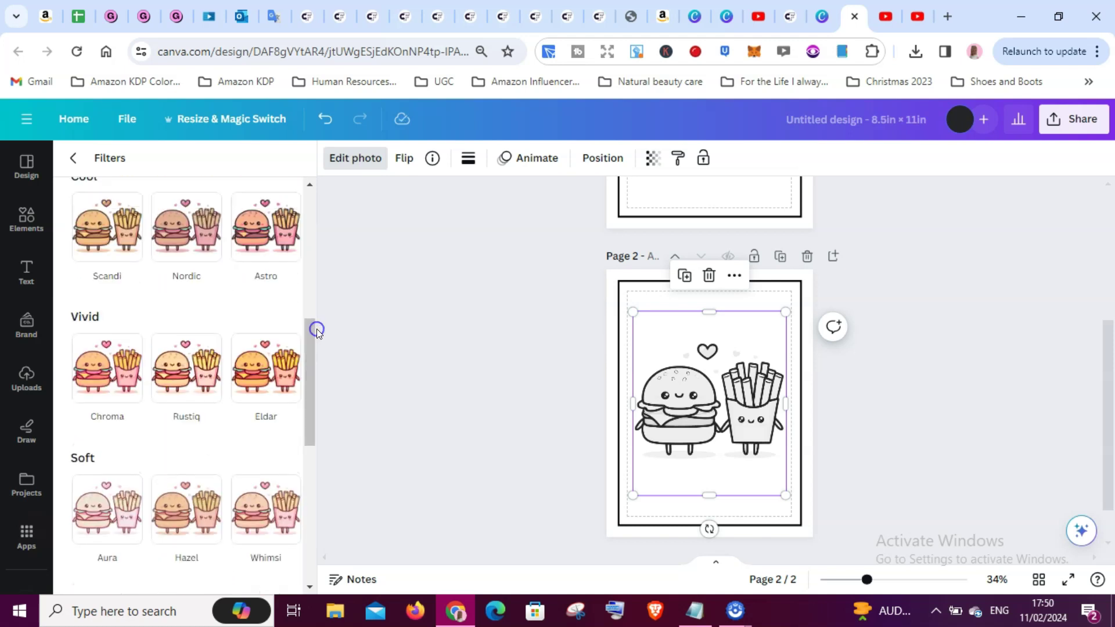
click(493, 410)
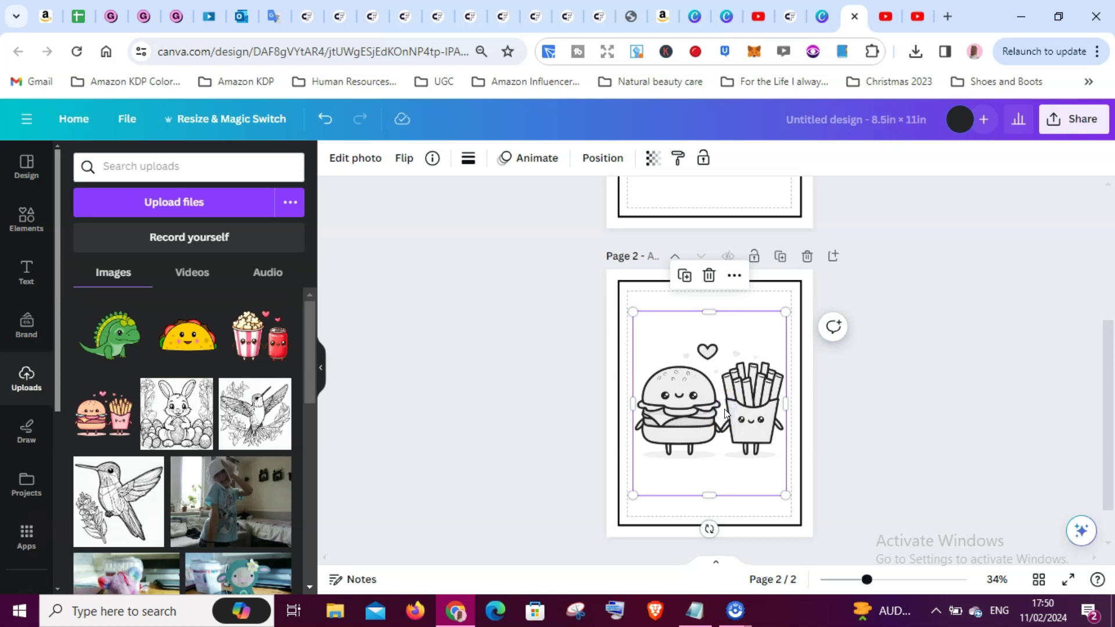
Set the filtered burger and fries image's contrast to 100 and its saturation to -100
click(355, 162)
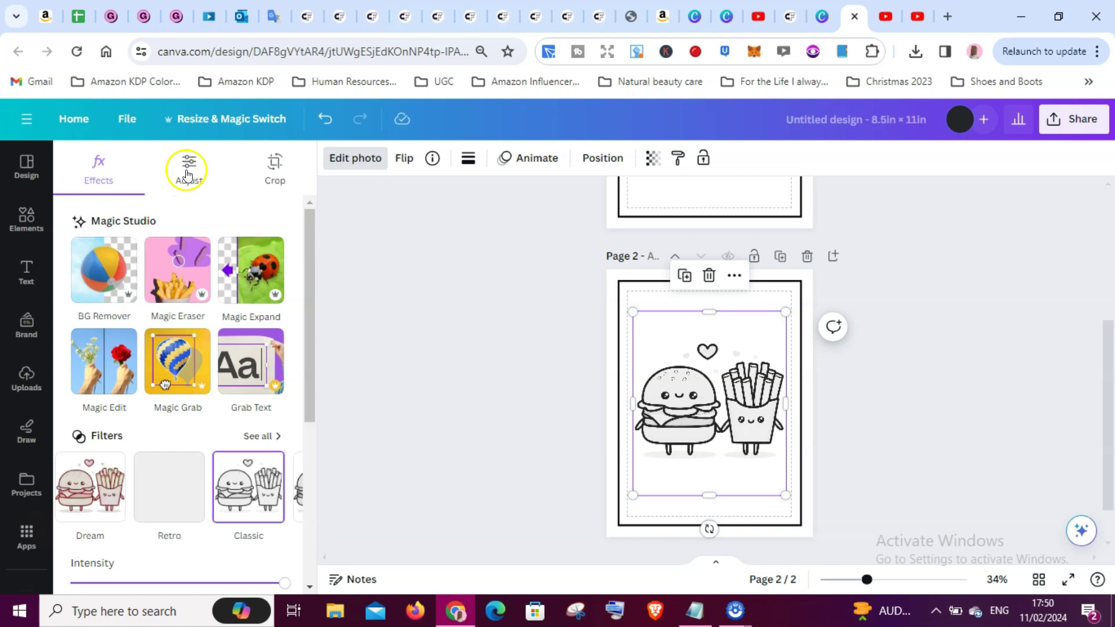
click(189, 169)
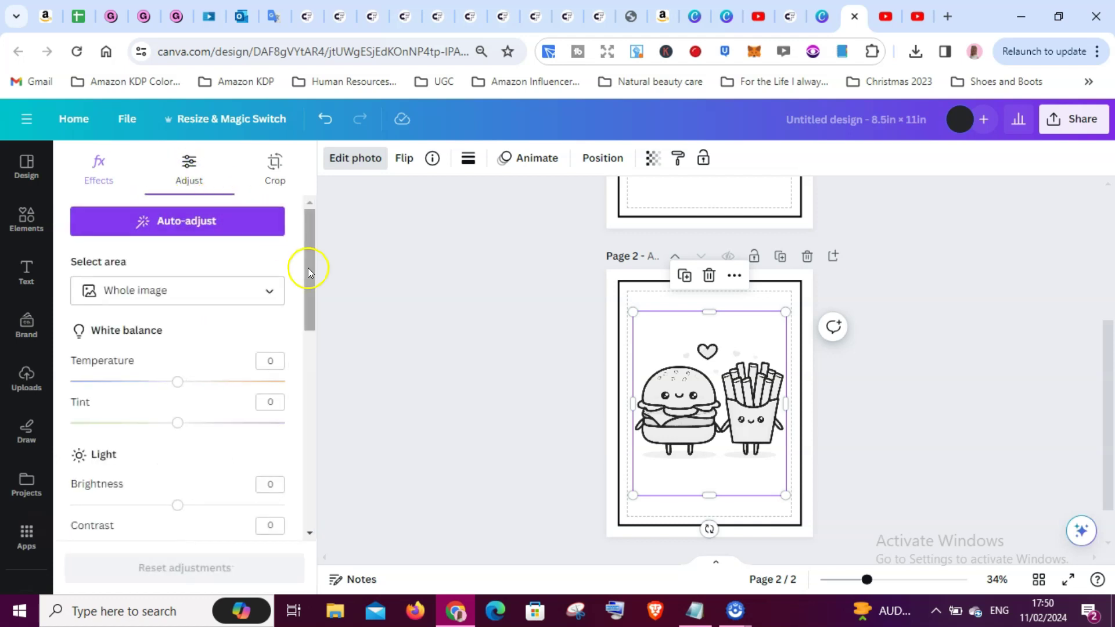
drag(310, 273, 308, 354)
drag(180, 319, 309, 368)
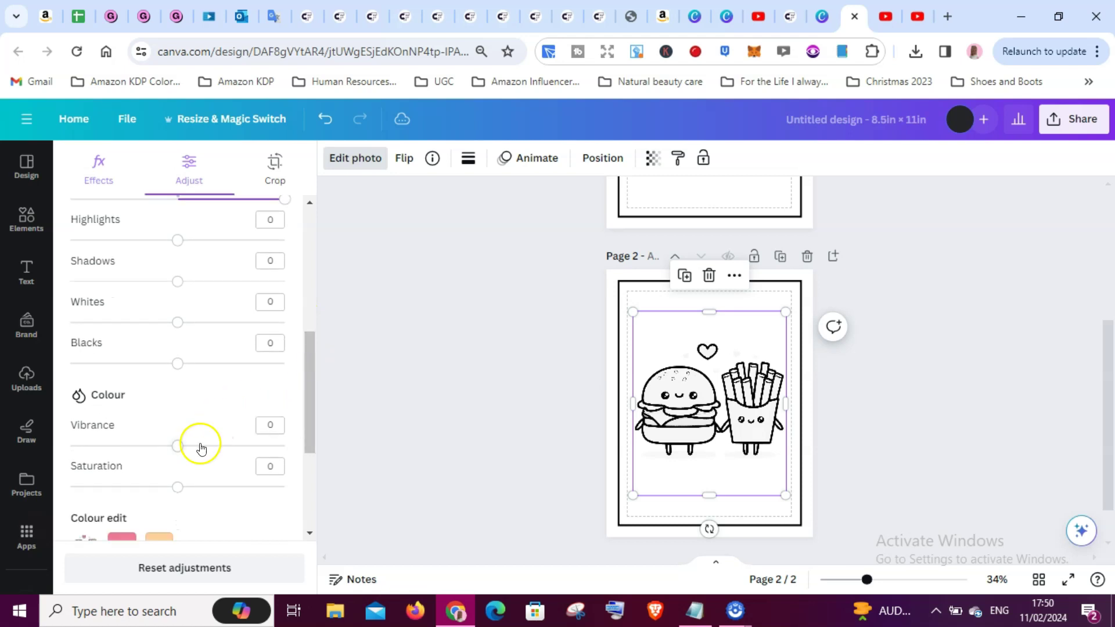
drag(177, 487, 53, 490)
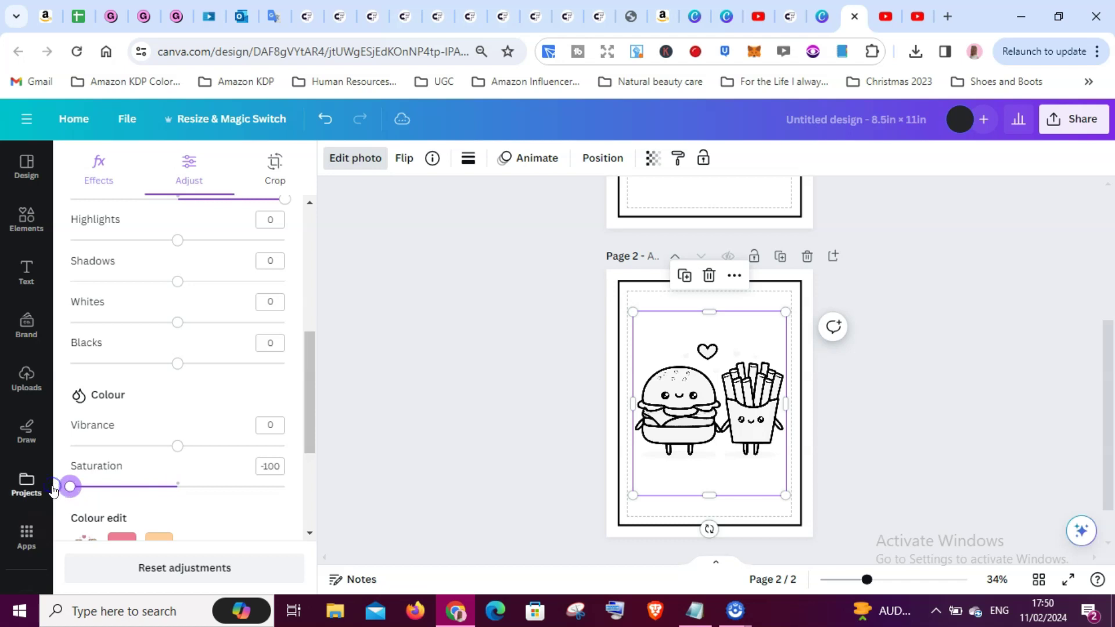
Raise the filtered burger and fries image's brightness to 100 and check page 2 in full-screen view
drag(311, 413, 311, 341)
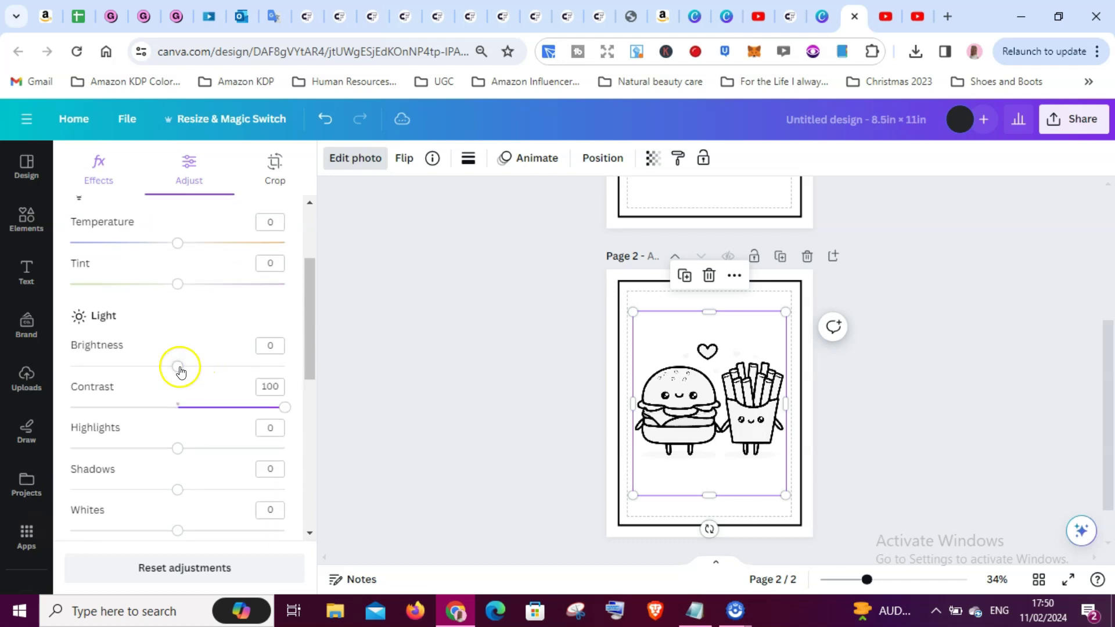
drag(178, 367, 310, 369)
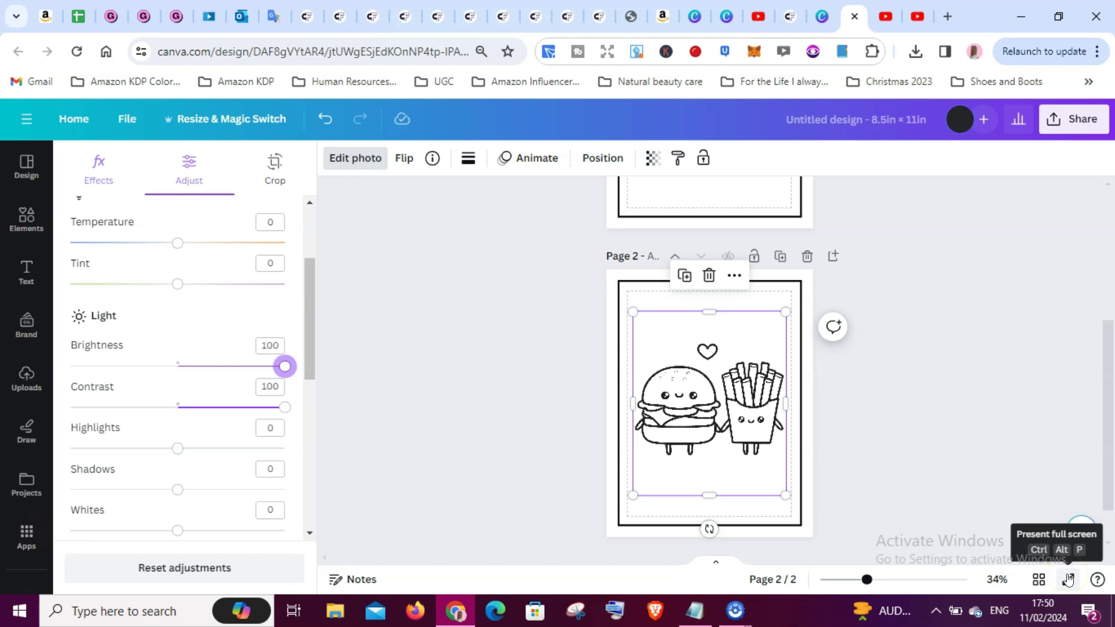
click(1069, 579)
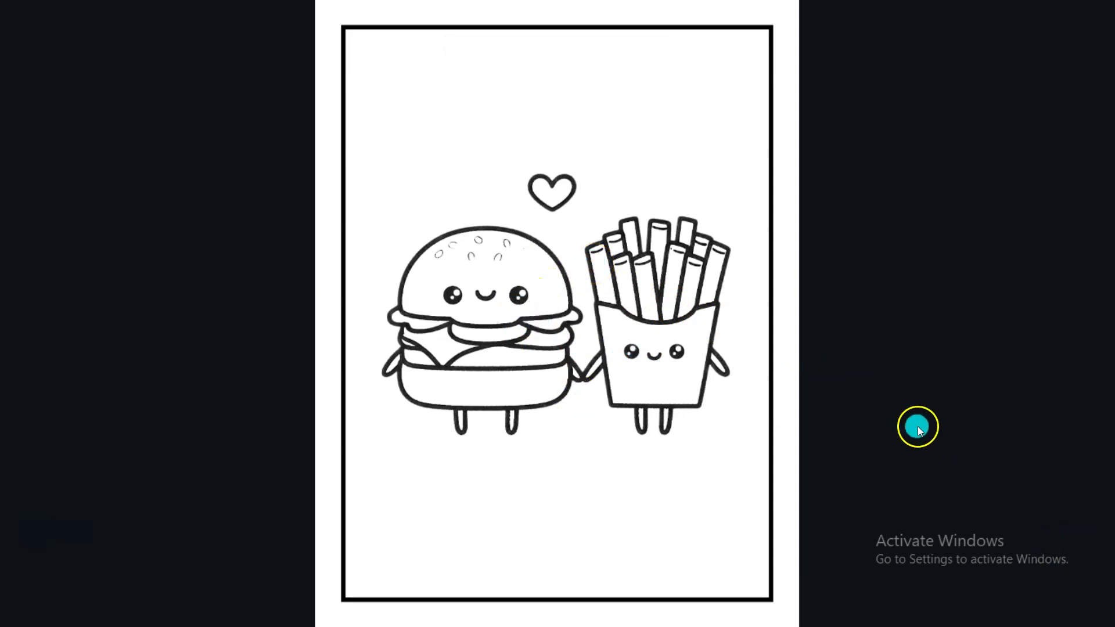
click(1084, 607)
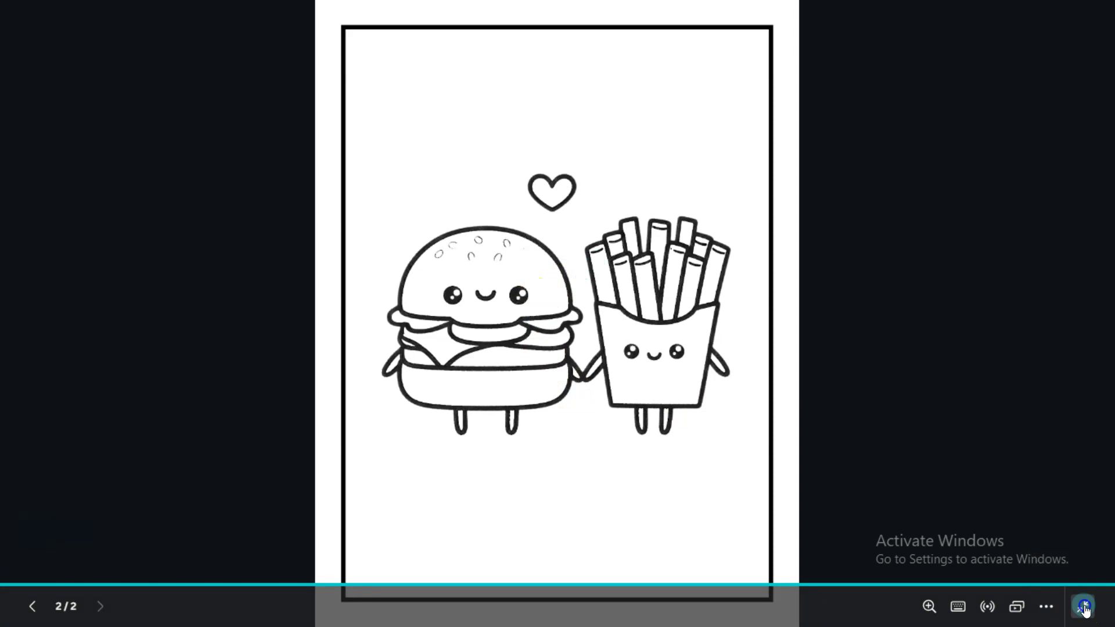
Add the coloured burger and fries clipart above the black-and-white version on page 2 and compare both in full-screen view
mouse_move(111, 383)
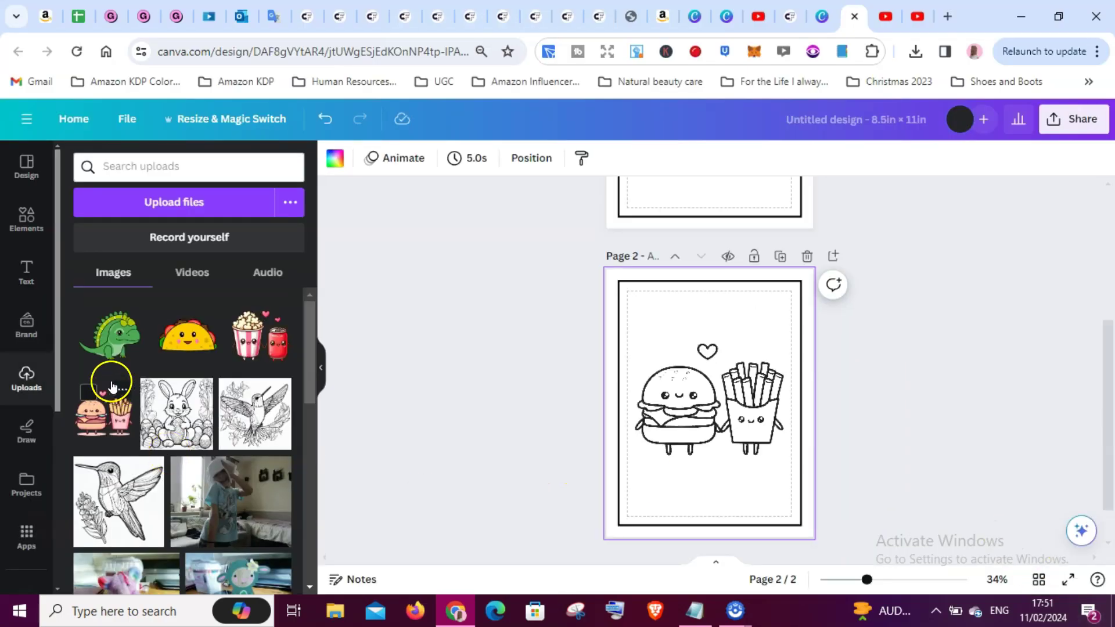
click(106, 414)
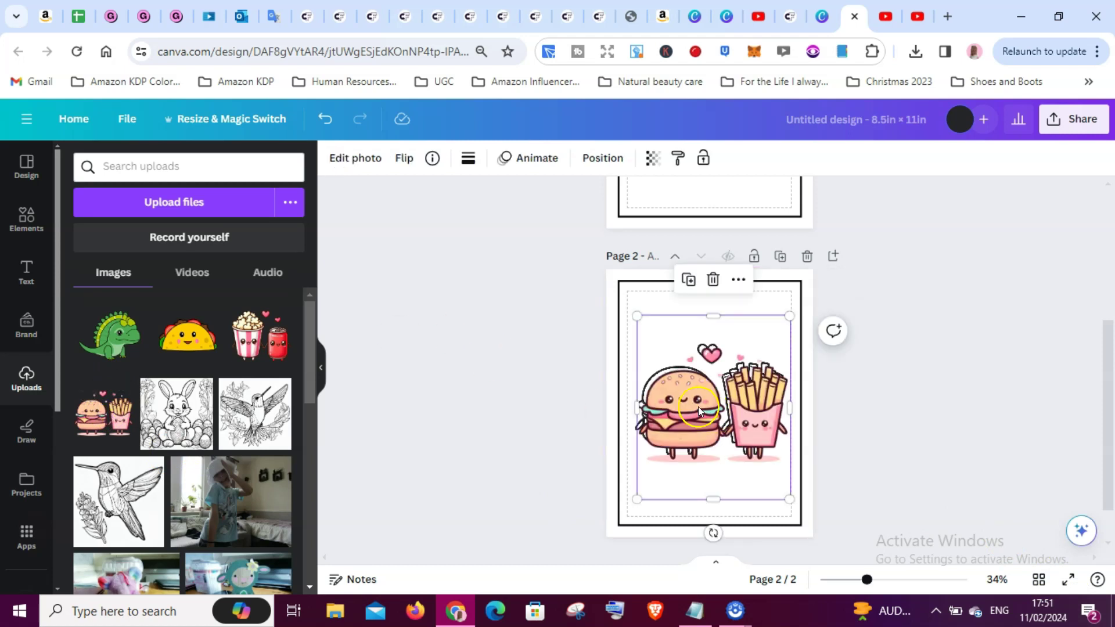
drag(689, 403, 693, 343)
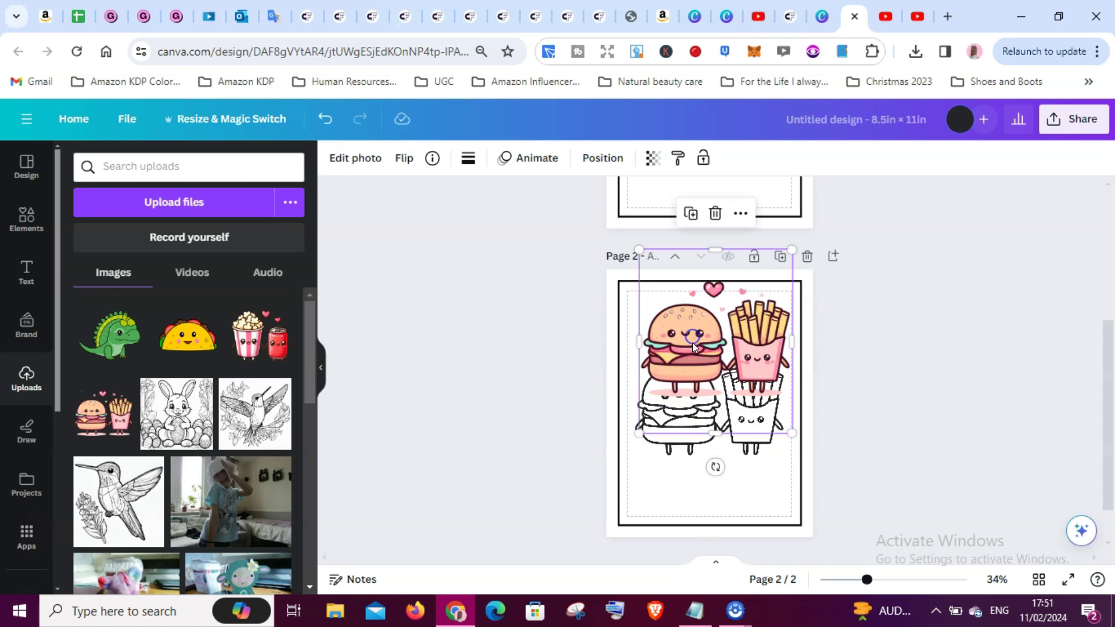
click(691, 447)
drag(691, 448, 691, 498)
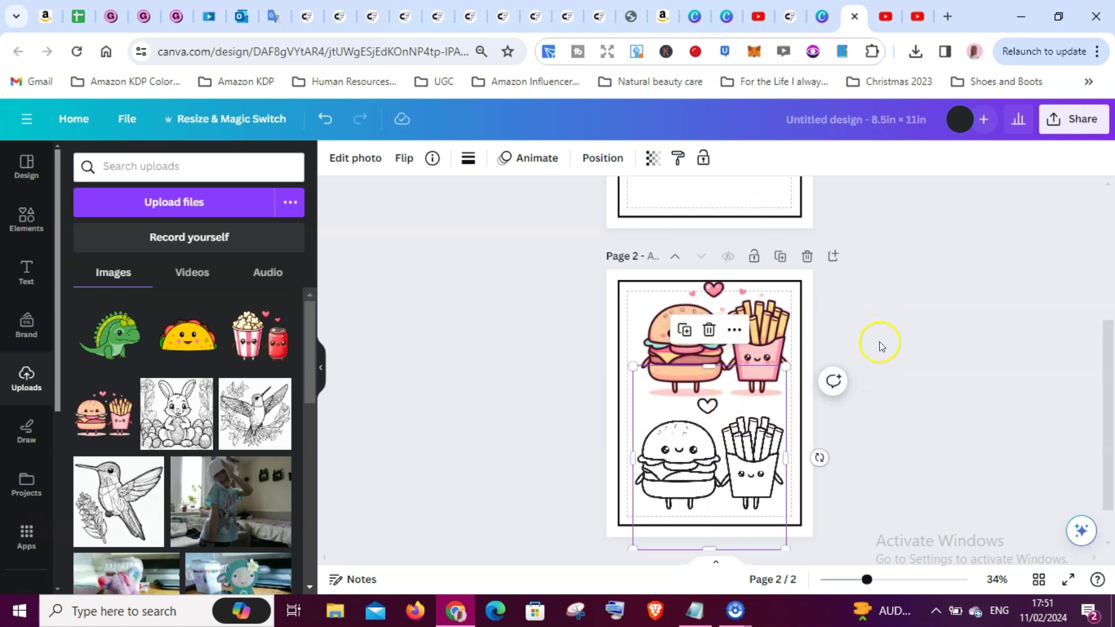
click(960, 334)
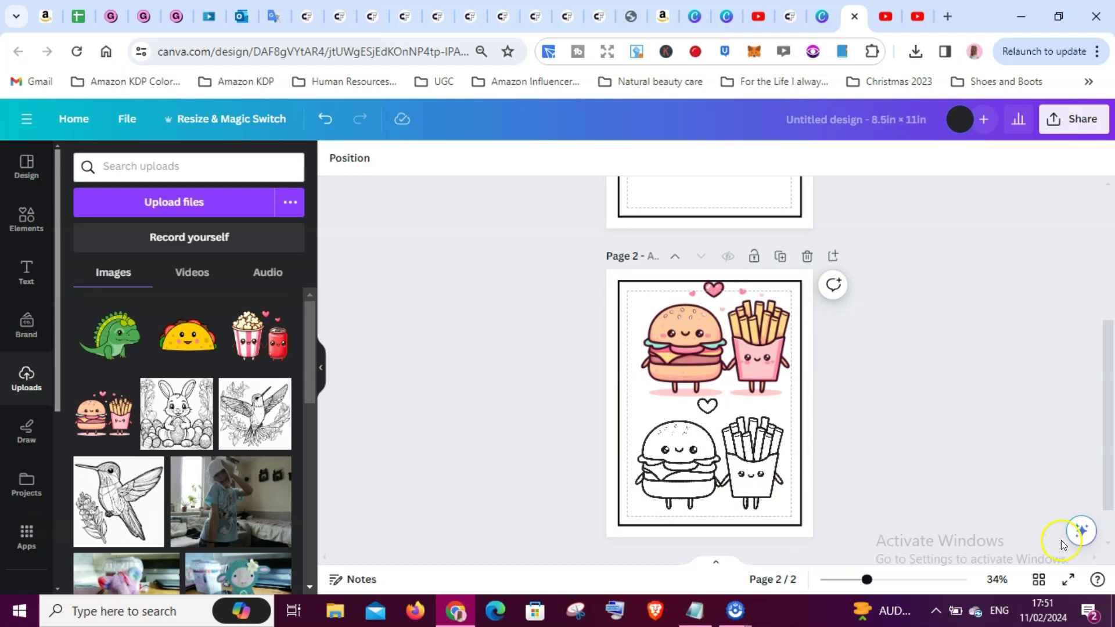
click(1067, 580)
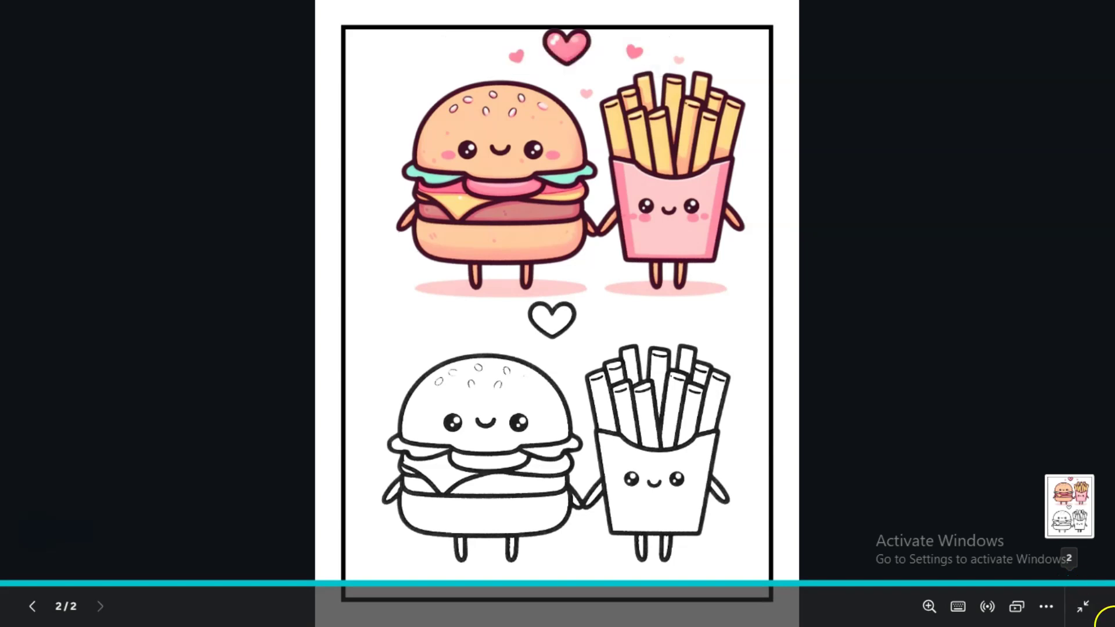
click(1086, 608)
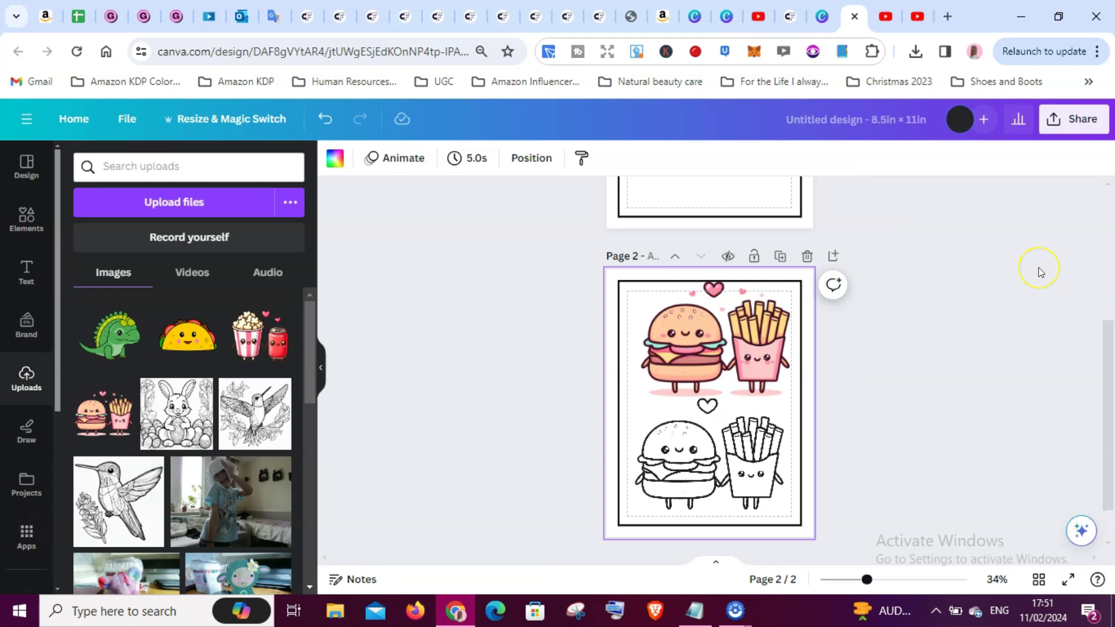